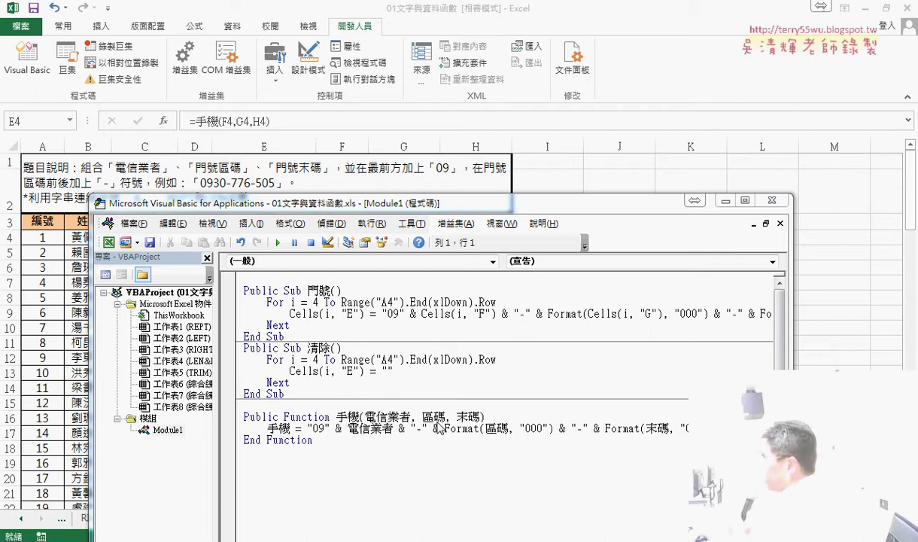
pyautogui.hotkey('ctrl', 'a')
pyautogui.click(222, 124)
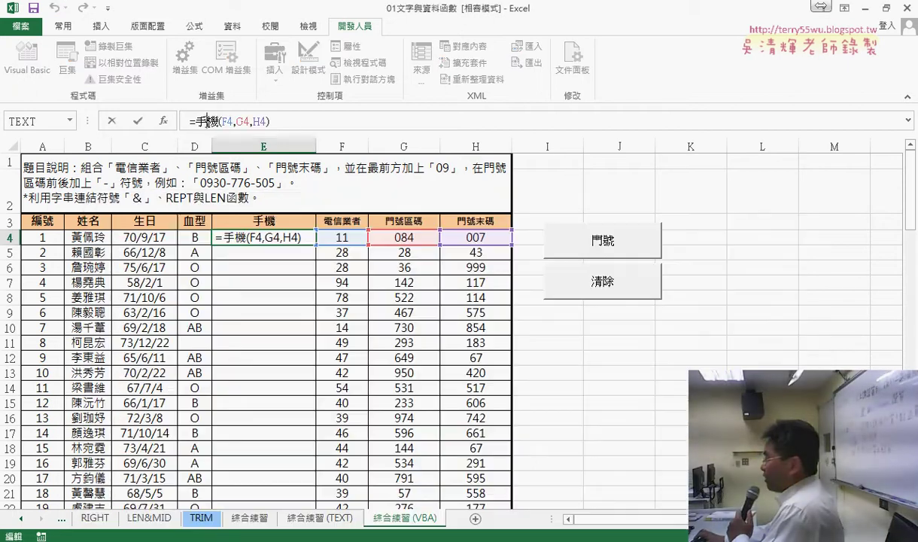
pyautogui.click(163, 120)
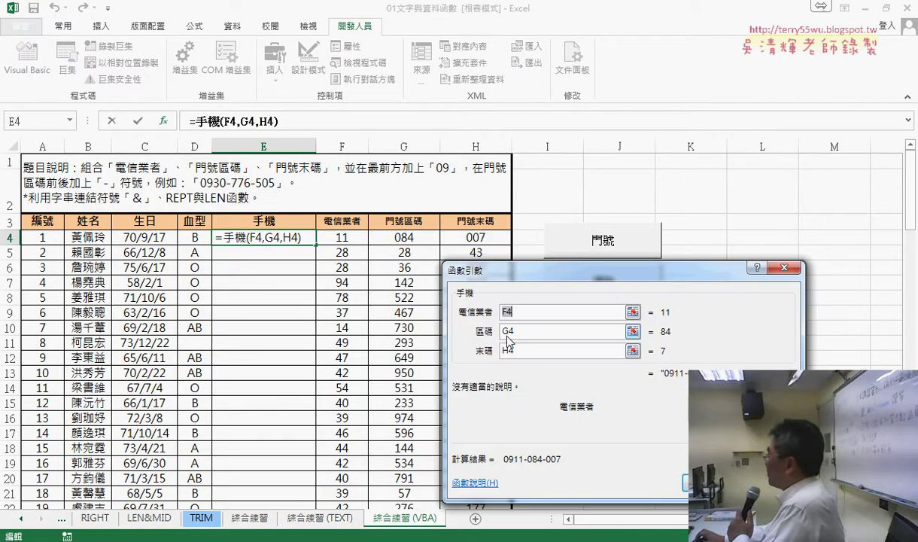
pyautogui.moveTo(526, 271); pyautogui.dragTo(394, 290)
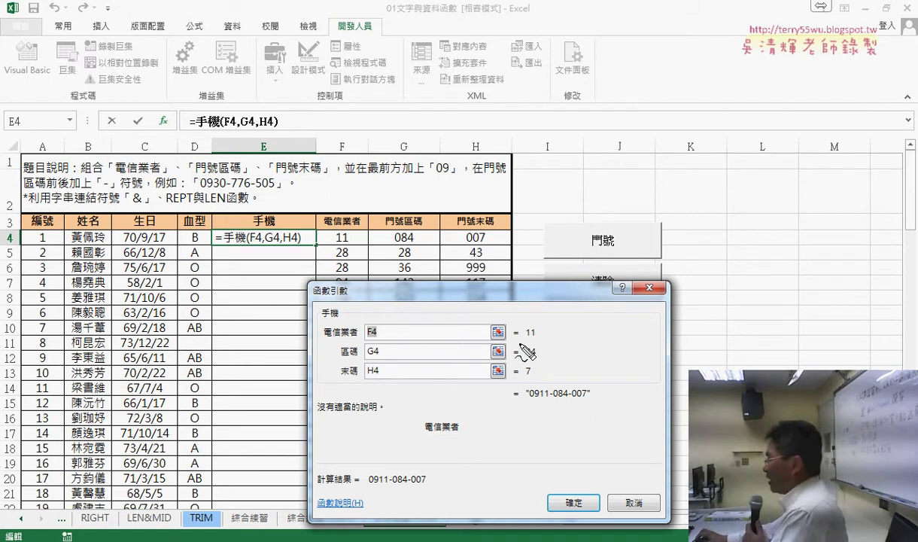
# Step: In red ink, circle the source values 11, 084, 007, divide columns F–H and point to 手機
pyautogui.moveTo(525, 340); pyautogui.dragTo(540, 340)
pyautogui.moveTo(320, 226); pyautogui.dragTo(334, 254)
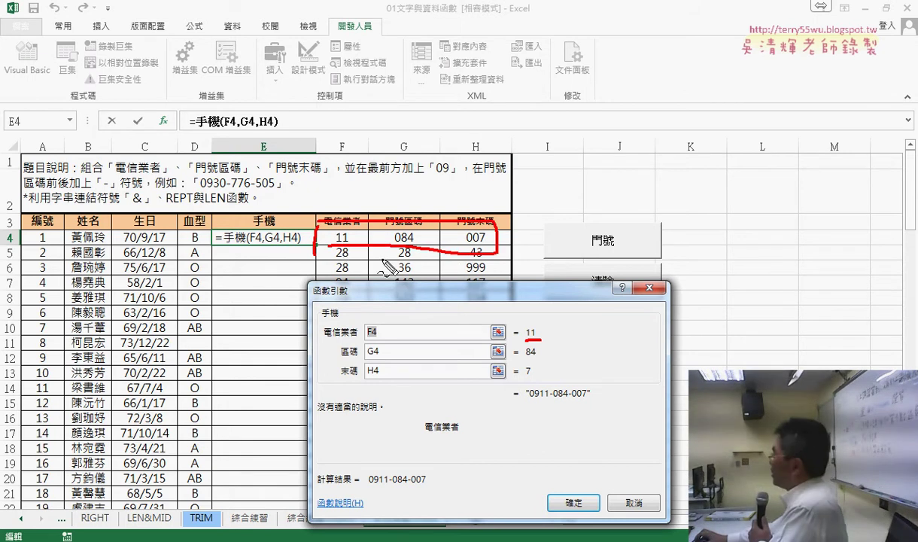
pyautogui.moveTo(380, 190); pyautogui.dragTo(378, 264)
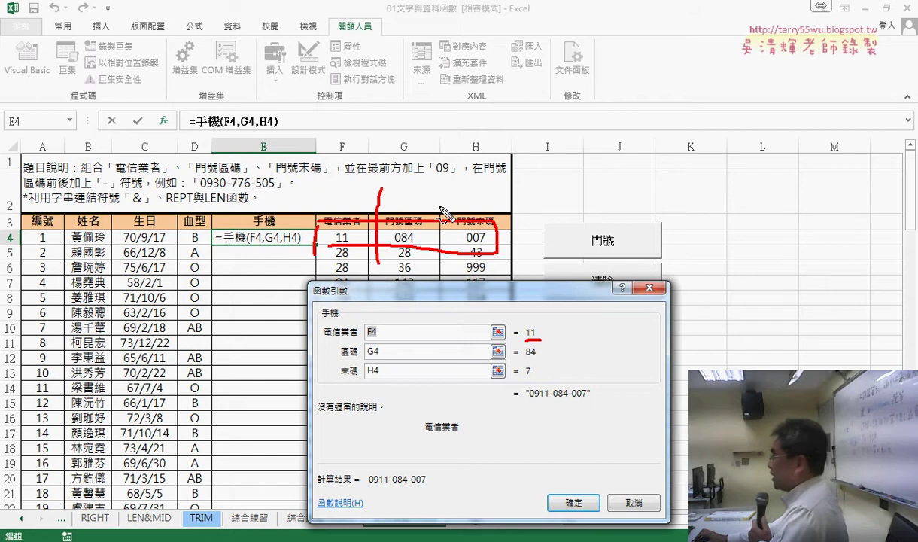
pyautogui.moveTo(444, 195); pyautogui.dragTo(445, 275)
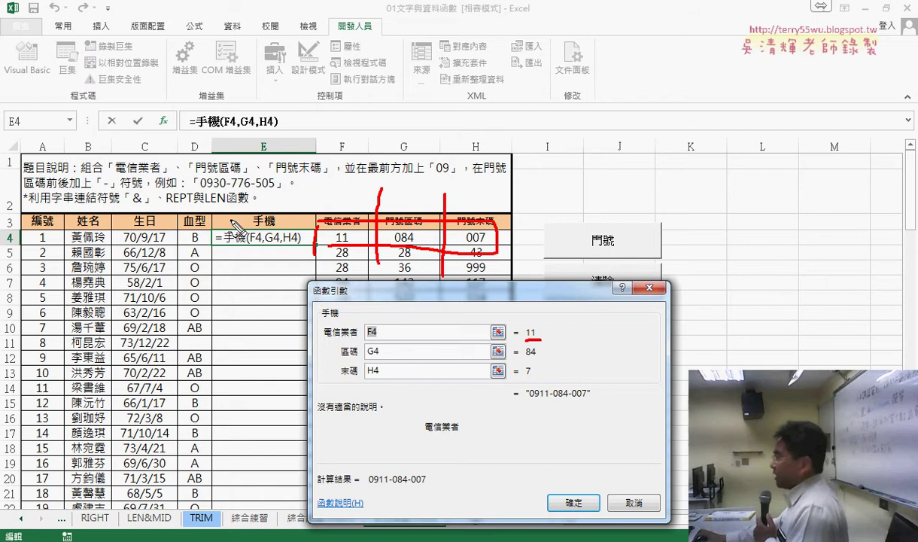
pyautogui.moveTo(319, 226); pyautogui.dragTo(264, 203)
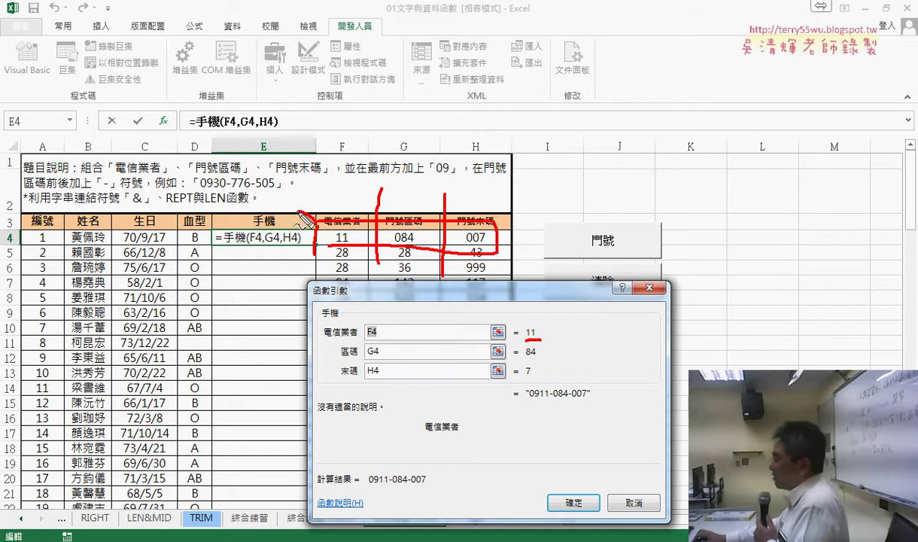
pyautogui.moveTo(198, 228); pyautogui.dragTo(239, 235)
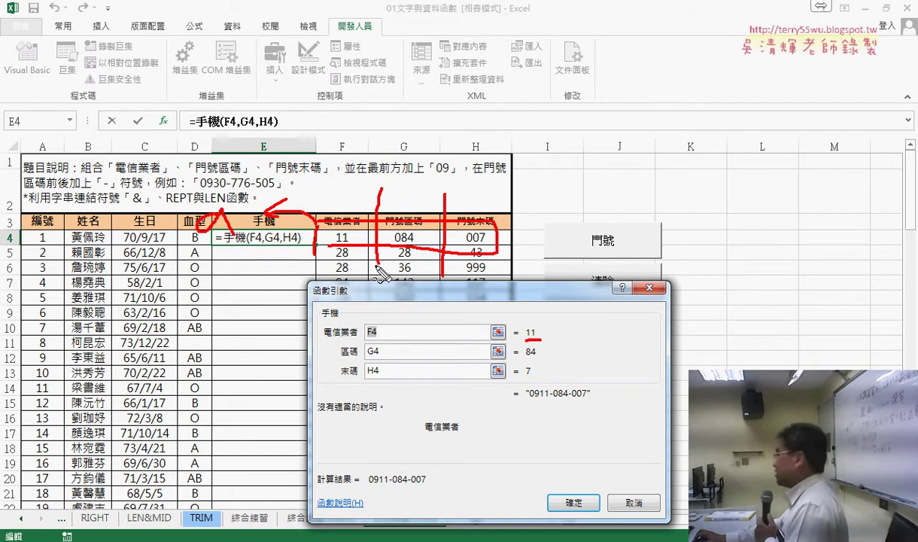
pyautogui.moveTo(180, 247); pyautogui.dragTo(246, 251)
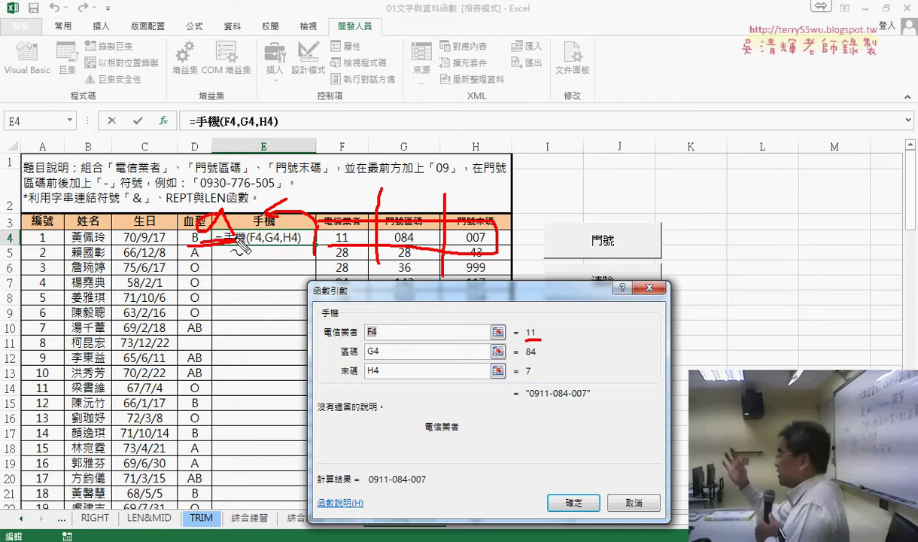
# Step: Circle 11 and H4, number the argument columns 1–3, and begin a note below the table
pyautogui.moveTo(351, 230); pyautogui.dragTo(355, 240)
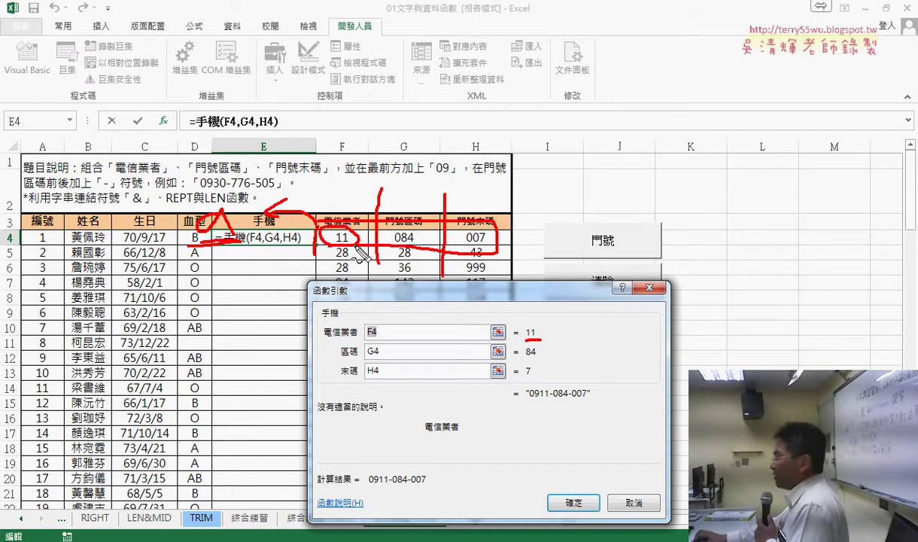
pyautogui.moveTo(224, 325); pyautogui.dragTo(194, 315)
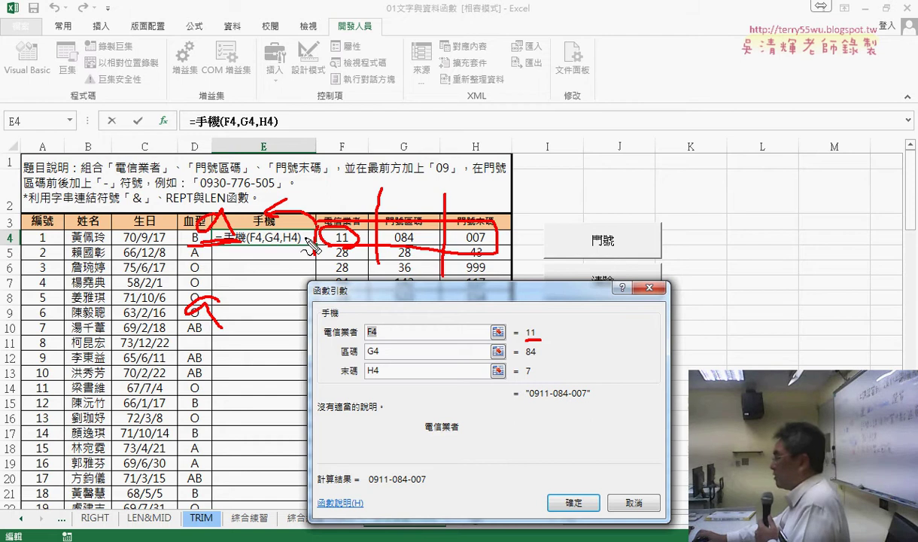
pyautogui.moveTo(288, 228); pyautogui.dragTo(280, 253)
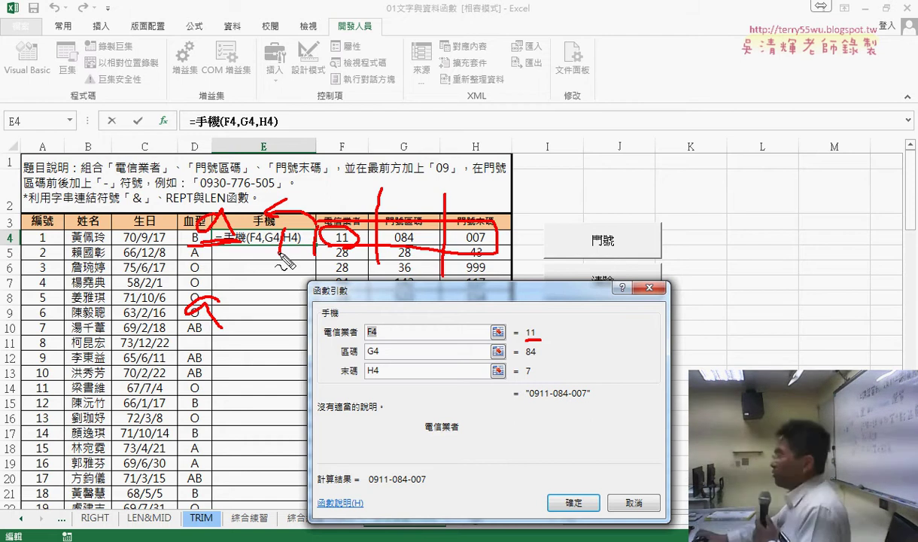
pyautogui.moveTo(332, 179); pyautogui.dragTo(333, 211)
pyautogui.moveTo(395, 183); pyautogui.dragTo(414, 199)
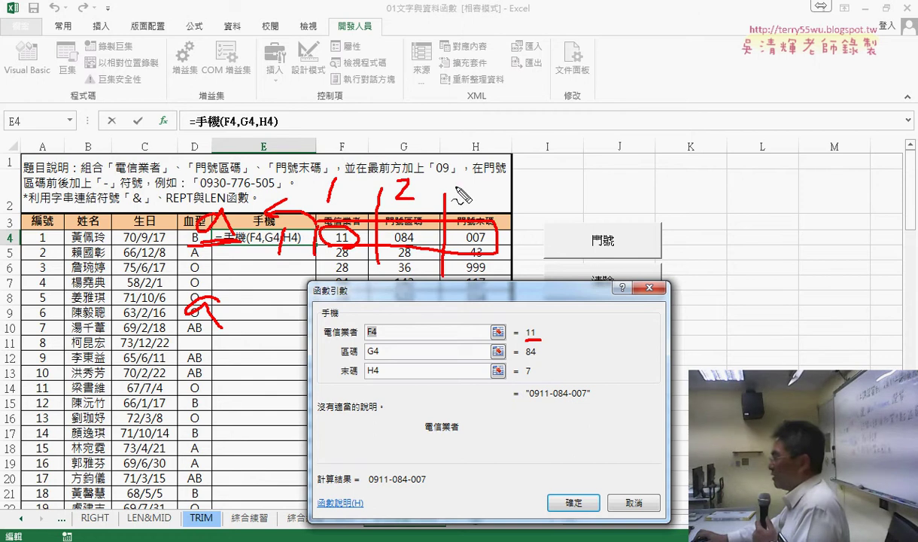
pyautogui.moveTo(464, 181); pyautogui.dragTo(463, 197)
pyautogui.moveTo(251, 288); pyautogui.dragTo(236, 330)
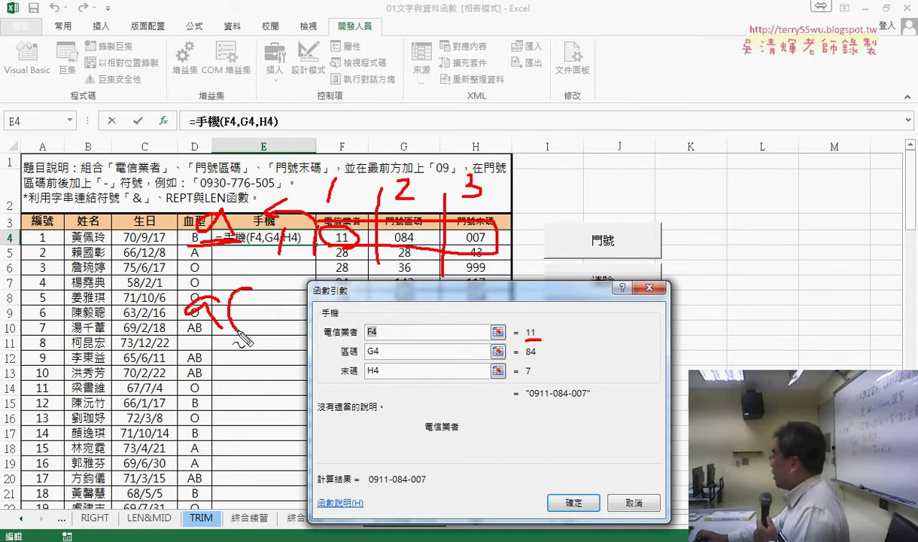
# Step: Write (1,1), (1,2), (1,3) in red over the dialog, then erase all pen markings
pyautogui.moveTo(282, 232); pyautogui.dragTo(280, 253)
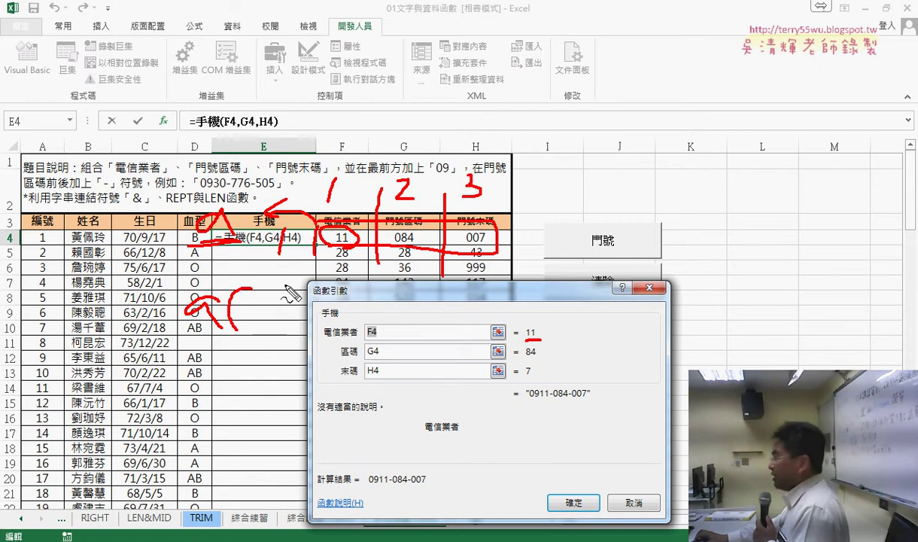
pyautogui.moveTo(256, 296)
pyautogui.mouseDown()
pyautogui.moveTo(256, 315)
pyautogui.moveTo(286, 311)
pyautogui.moveTo(299, 323)
pyautogui.mouseUp()
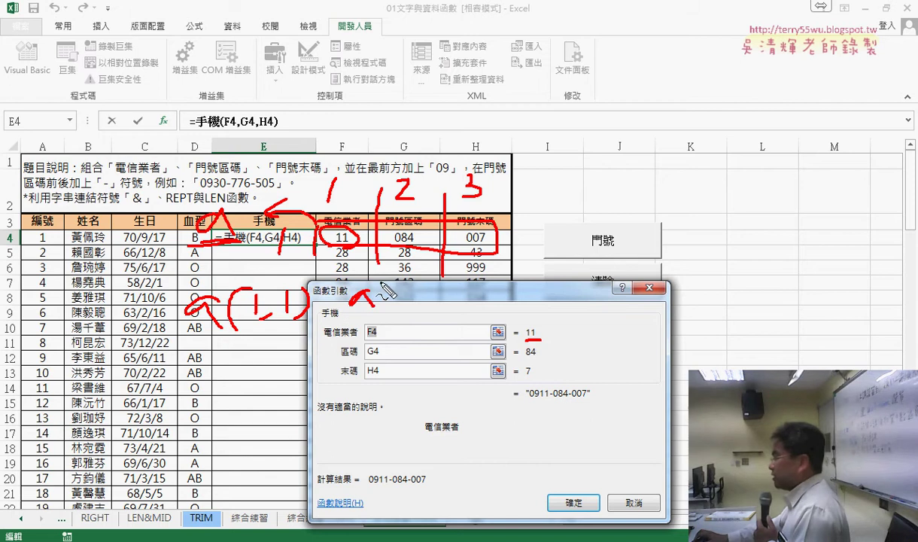
pyautogui.moveTo(380, 286)
pyautogui.mouseDown()
pyautogui.moveTo(397, 283)
pyautogui.moveTo(380, 325)
pyautogui.moveTo(418, 323)
pyautogui.mouseUp()
pyautogui.moveTo(433, 298); pyautogui.dragTo(446, 320)
pyautogui.moveTo(454, 291)
pyautogui.mouseDown()
pyautogui.moveTo(458, 325)
pyautogui.moveTo(521, 299)
pyautogui.moveTo(534, 316)
pyautogui.mouseUp()
pyautogui.moveTo(555, 280)
pyautogui.mouseDown()
pyautogui.moveTo(564, 320)
pyautogui.moveTo(587, 316)
pyautogui.mouseUp()
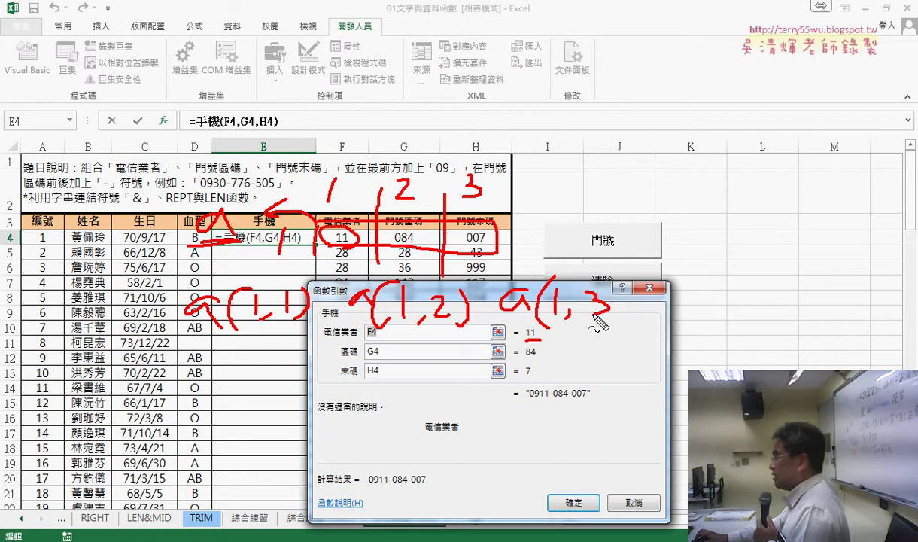
pyautogui.moveTo(619, 285); pyautogui.dragTo(625, 320)
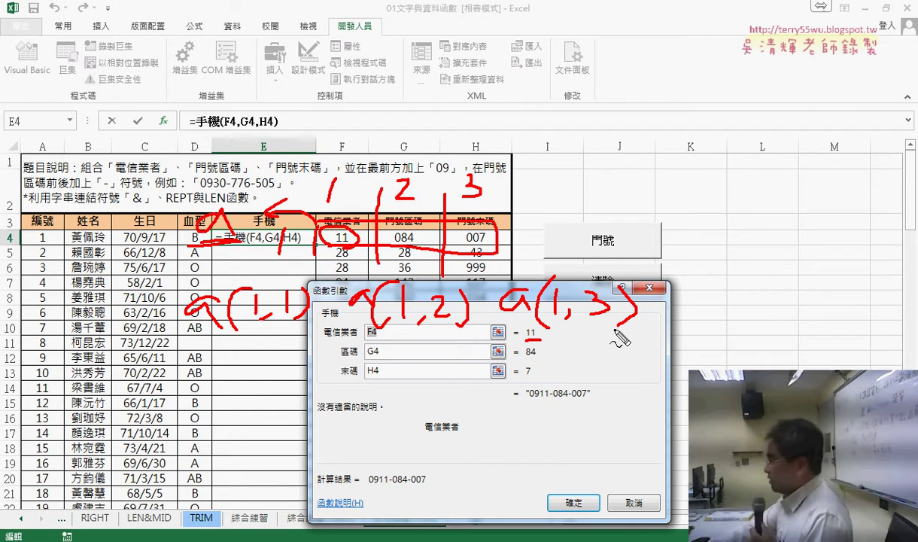
pyautogui.press('Escape')
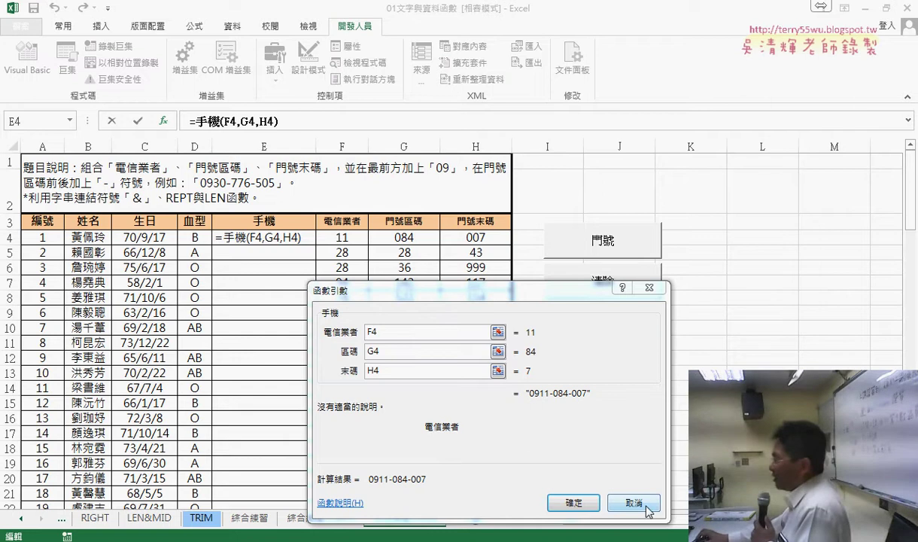
# Step: Cancel Function Arguments and bring up the Visual Basic editor, raised higher on screen
pyautogui.click(629, 503)
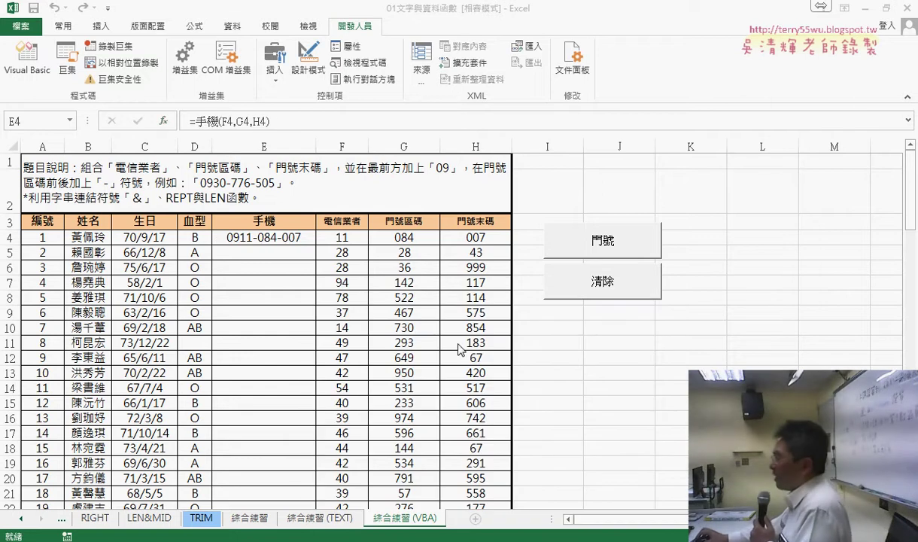
pyautogui.click(27, 61)
pyautogui.moveTo(430, 203); pyautogui.dragTo(434, 91)
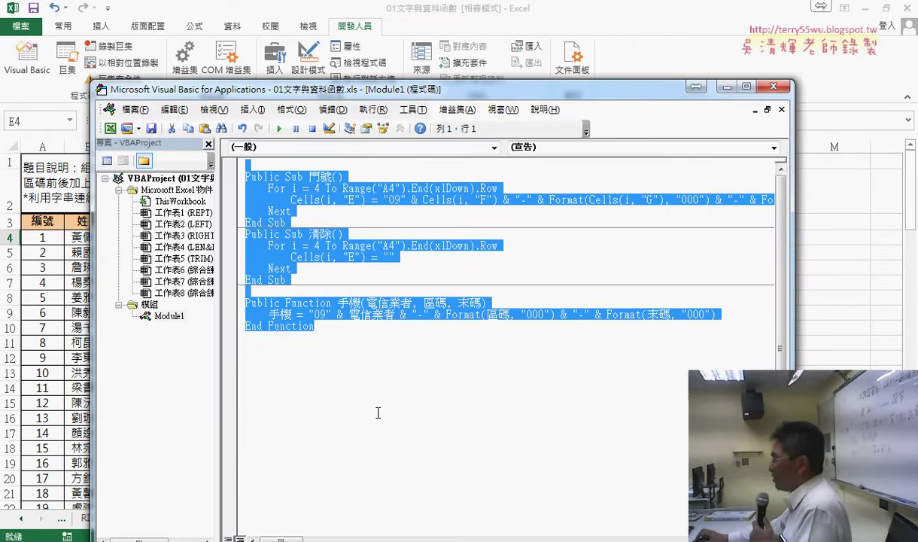
# Step: Ctrl-drag a copy of the 手機 function's lines below its End Function in Module1
pyautogui.moveTo(328, 339); pyautogui.dragTo(261, 313)
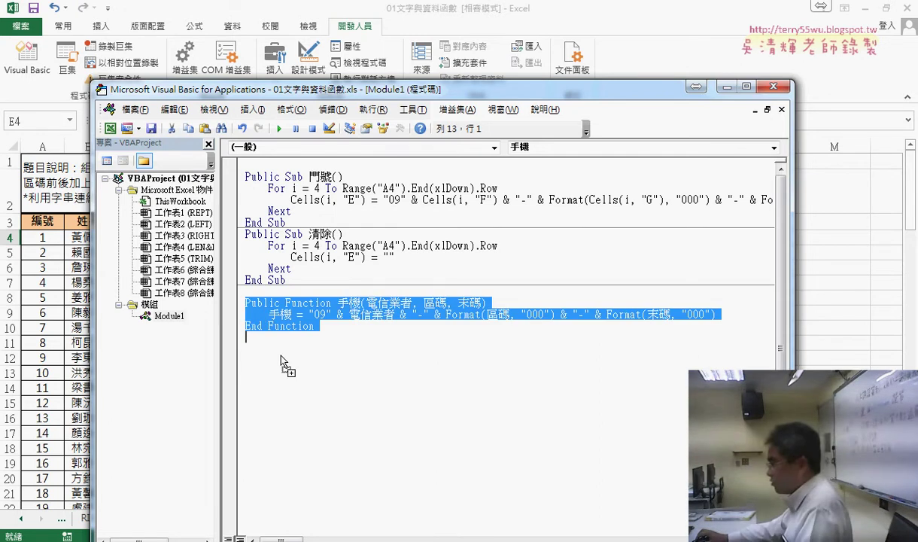
pyautogui.moveTo(285, 364); pyautogui.dragTo(285, 363)
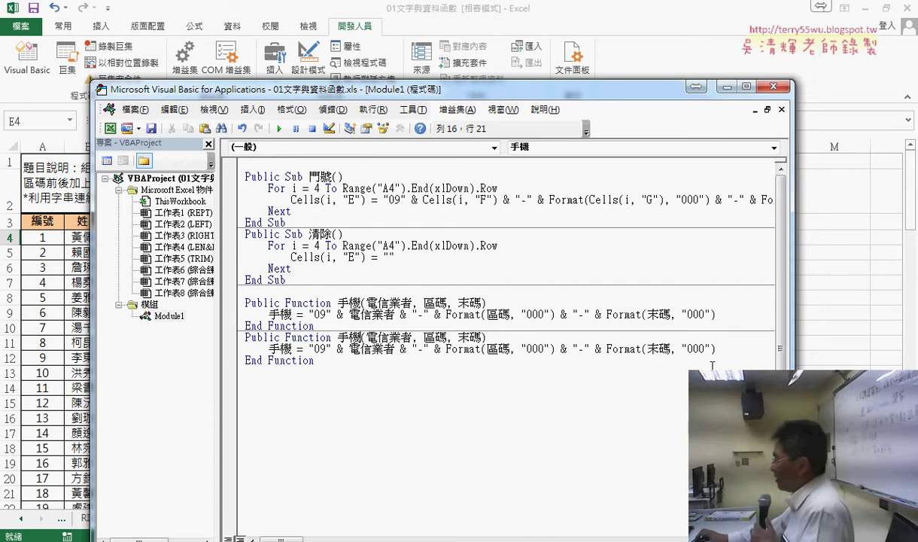
pyautogui.moveTo(516, 92); pyautogui.dragTo(521, 53)
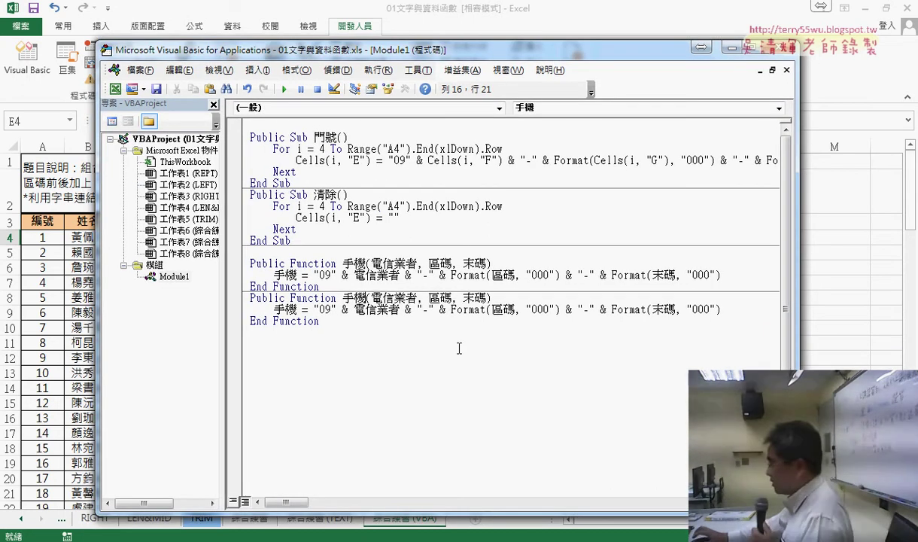
# Step: Name the copy 手機範圍 and delete its 區碼 and 末碼 parameters
pyautogui.write('(')
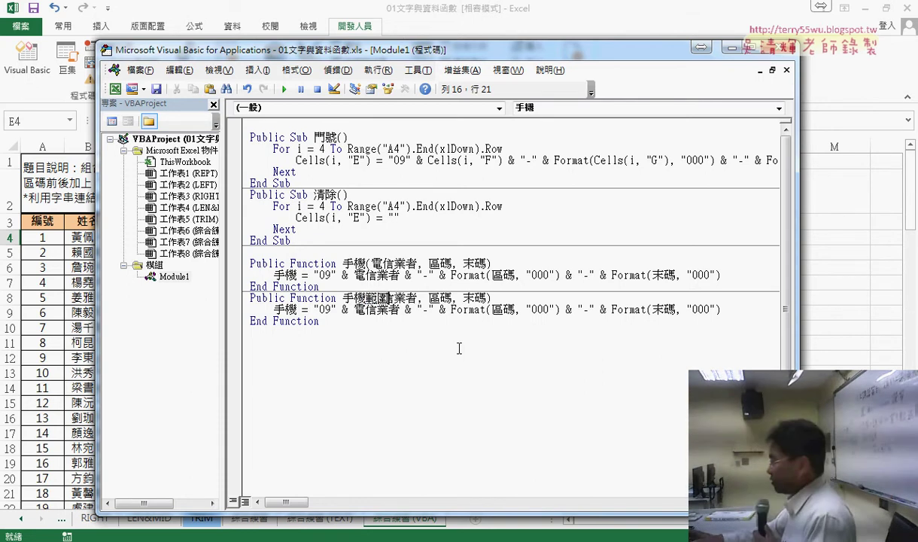
pyautogui.write('圍')
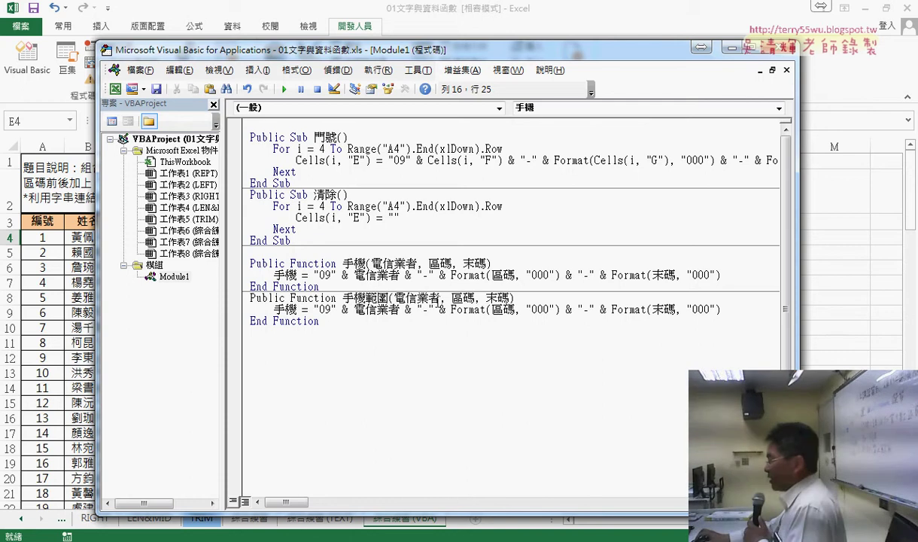
pyautogui.moveTo(440, 298); pyautogui.dragTo(511, 299)
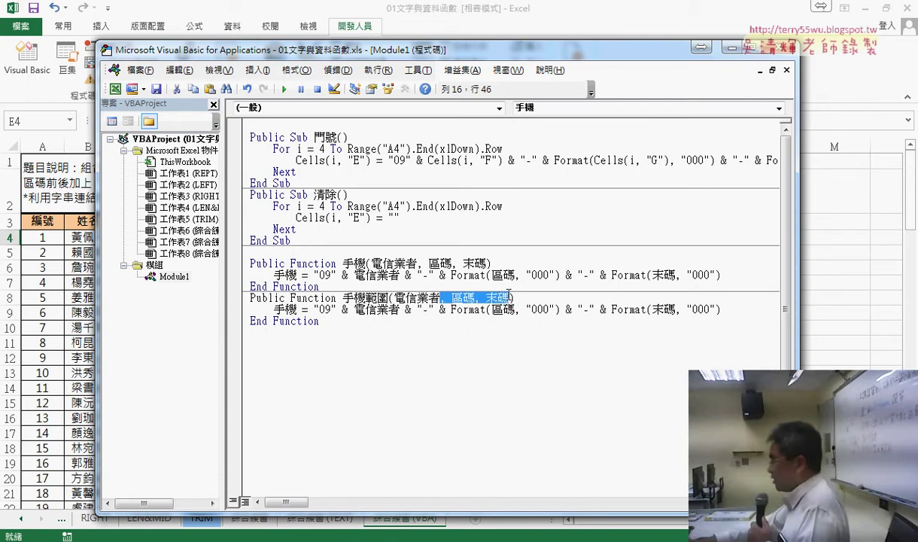
pyautogui.press('Delete')
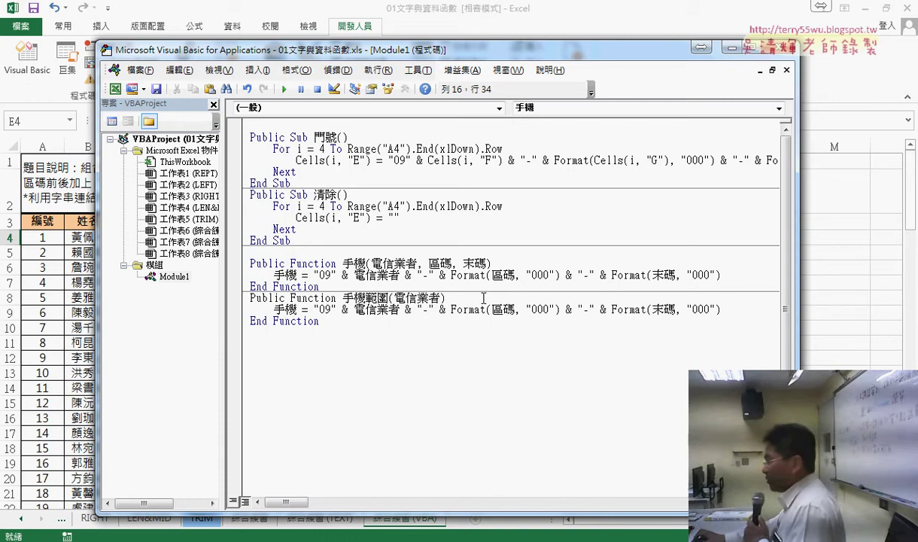
# Step: Rename the parameter to 電信業者範圍 and start a new body line with a=
pyautogui.click(376, 299)
pyautogui.moveTo(388, 299); pyautogui.dragTo(366, 298)
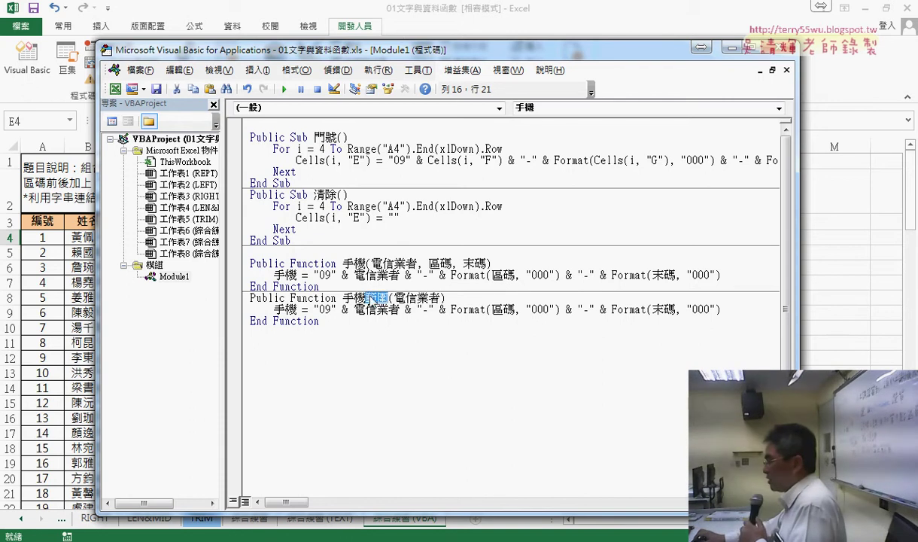
pyautogui.moveTo(445, 304); pyautogui.dragTo(440, 299)
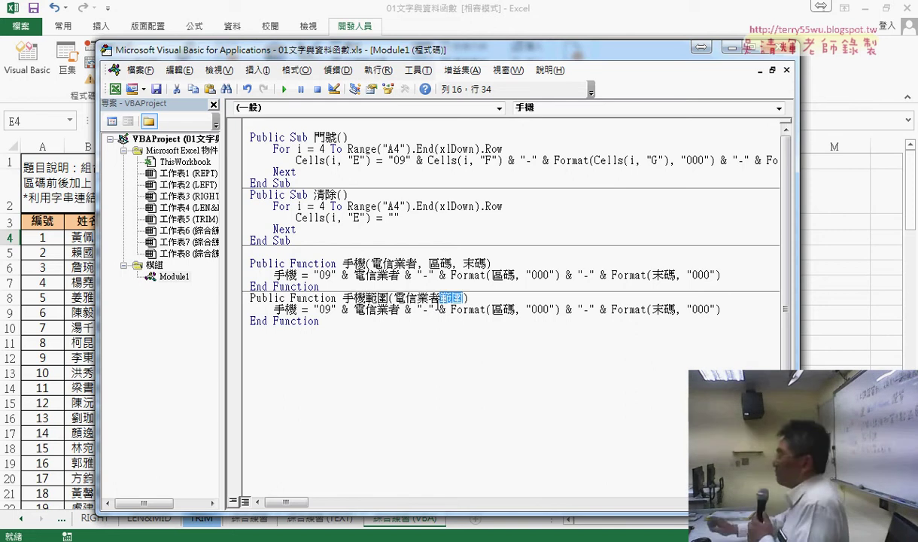
pyautogui.click(480, 375)
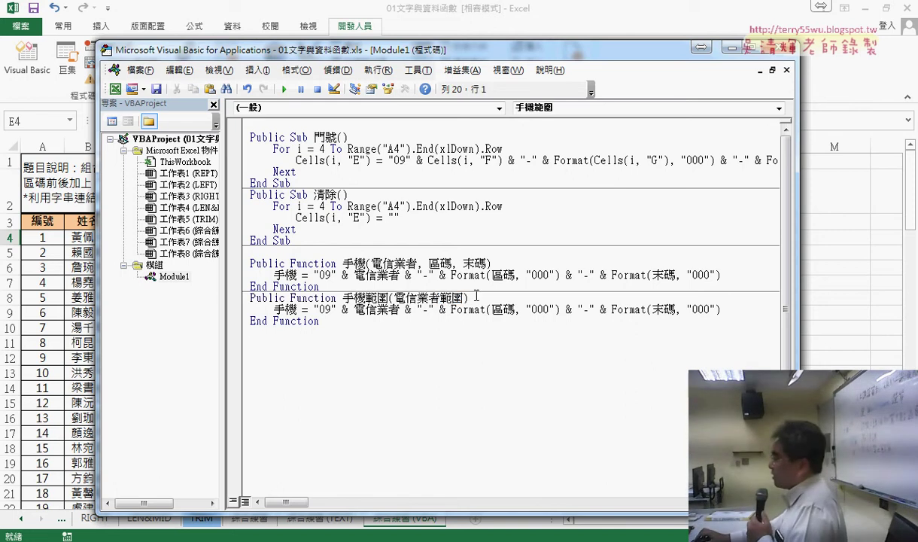
pyautogui.moveTo(468, 298); pyautogui.dragTo(405, 299)
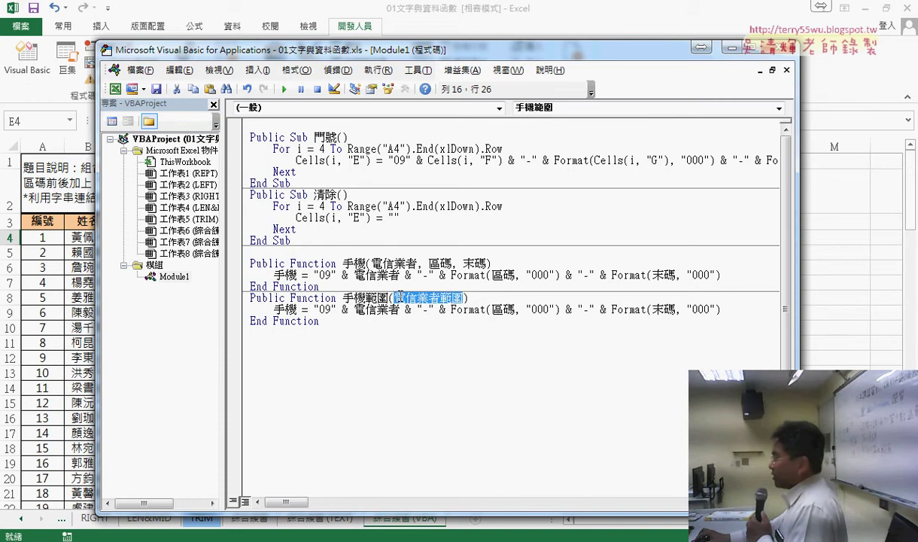
pyautogui.click(483, 297)
pyautogui.press('Return')
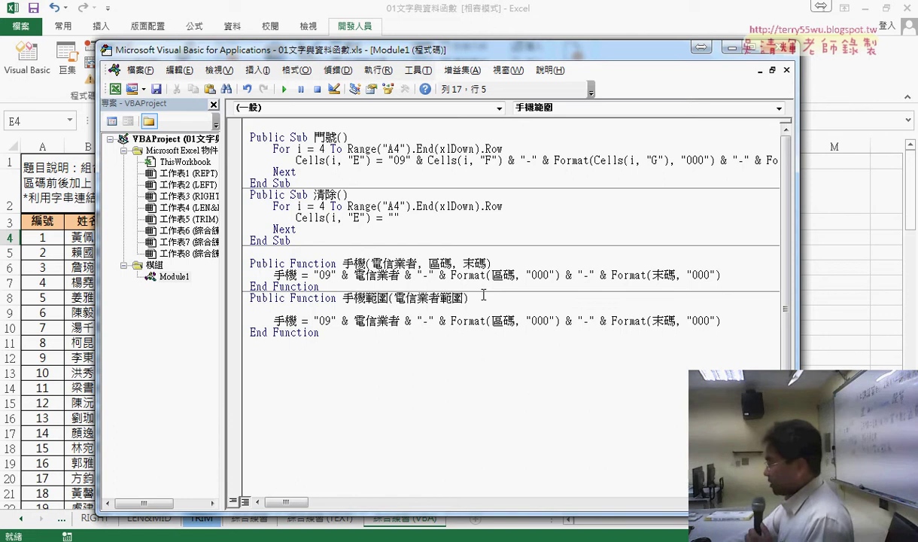
pyautogui.write('a=')
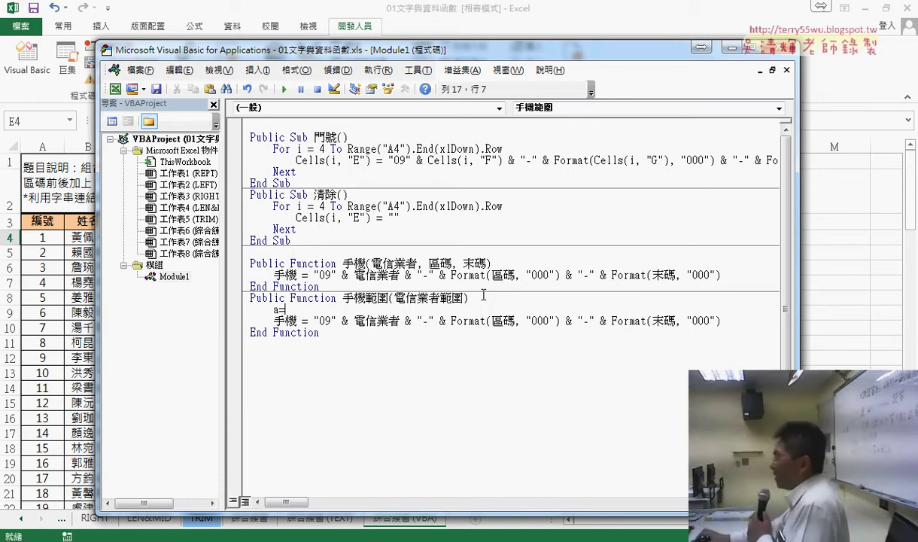
# Step: Complete the new line as a = 電信業者範圍 after dismissing the compile error
pyautogui.click(413, 319)
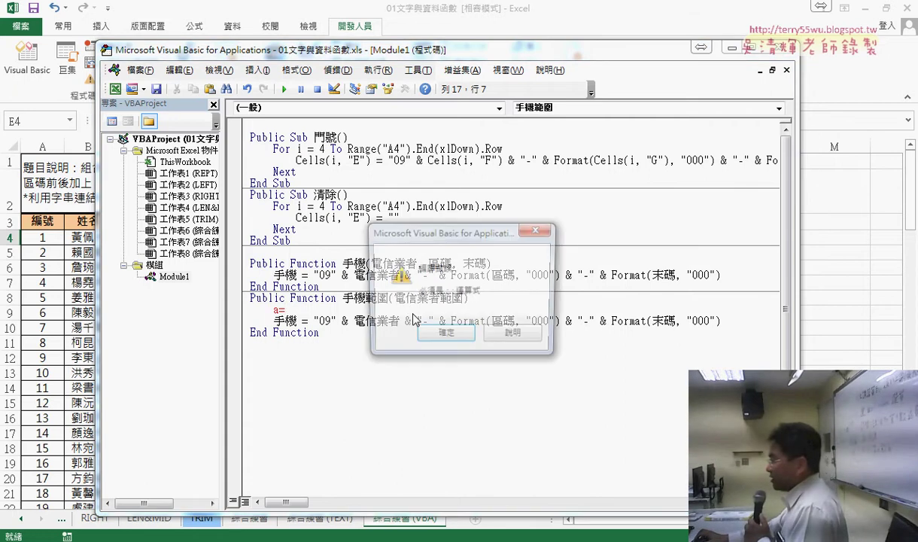
pyautogui.click(446, 332)
pyautogui.moveTo(394, 298); pyautogui.dragTo(452, 298)
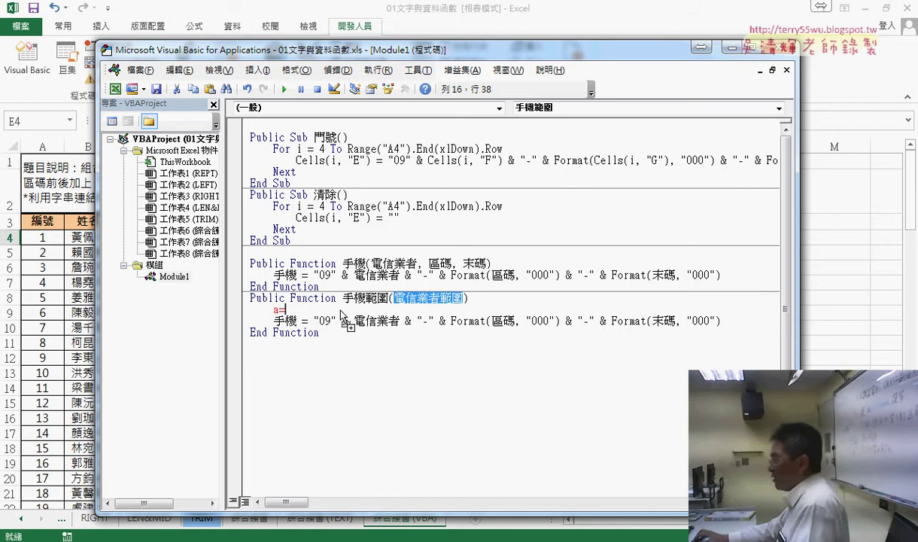
pyautogui.hotkey('ctrl', 'c')
pyautogui.click(286, 309)
pyautogui.hotkey('ctrl', 'v')
pyautogui.press('Home')
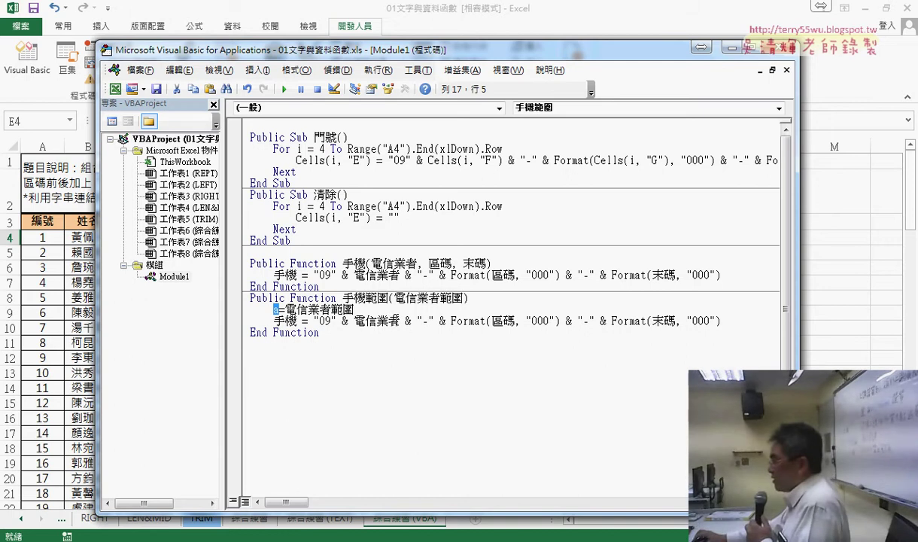
# Step: On the 手機 line, replace 電信業者 with a(1,1) and 區碼 with a(1,2), removing 末碼
pyautogui.moveTo(354, 321); pyautogui.dragTo(399, 320)
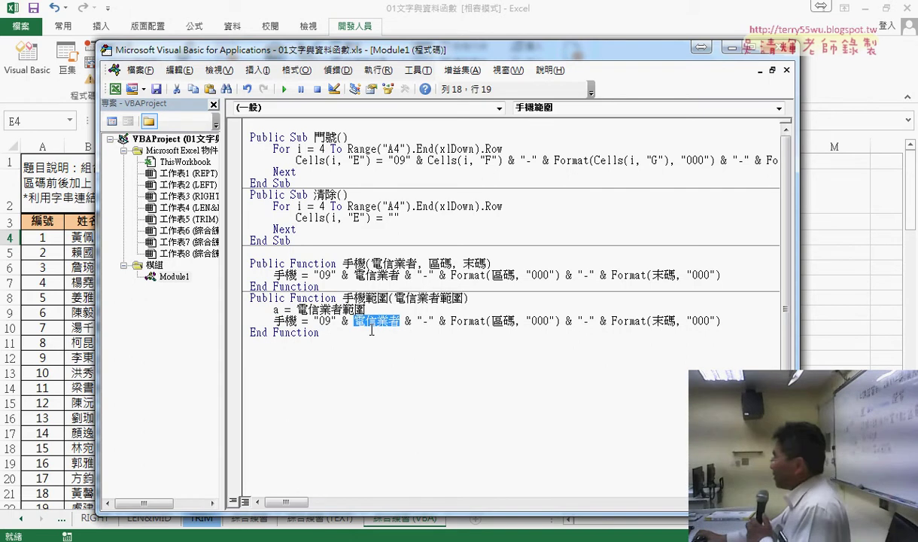
pyautogui.write('a')
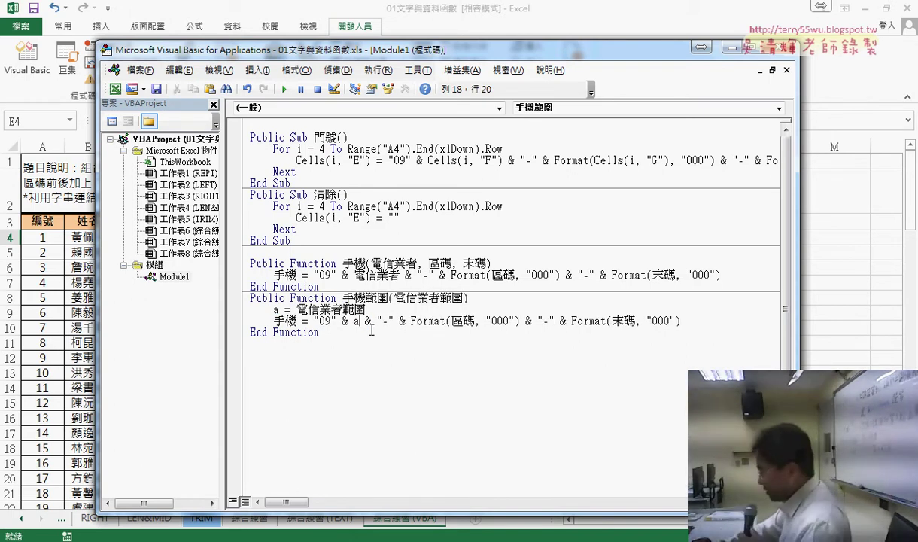
pyautogui.write('(1')
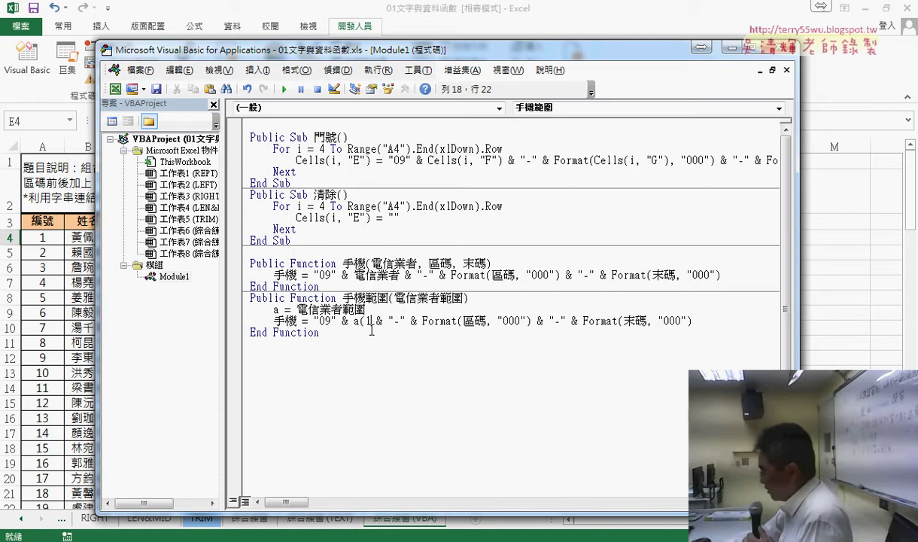
pyautogui.write(',1)')
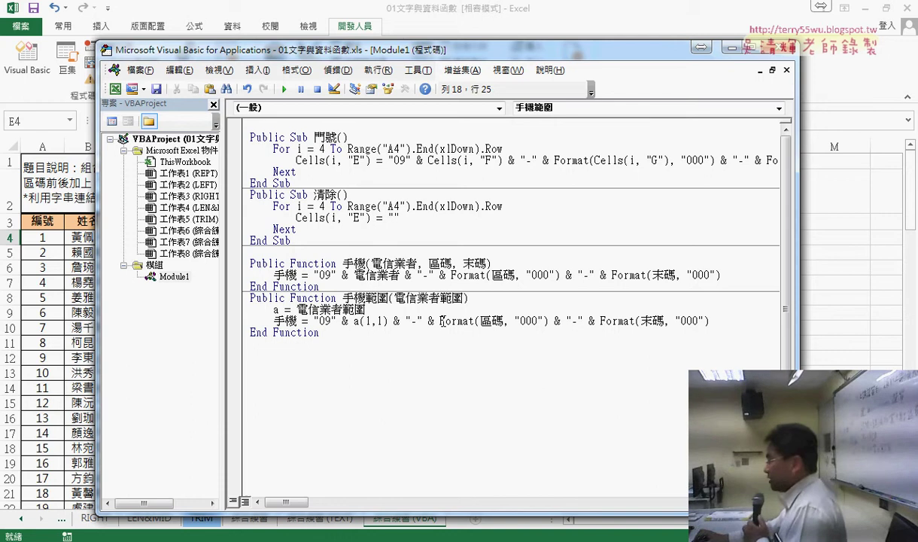
pyautogui.doubleClick(489, 322)
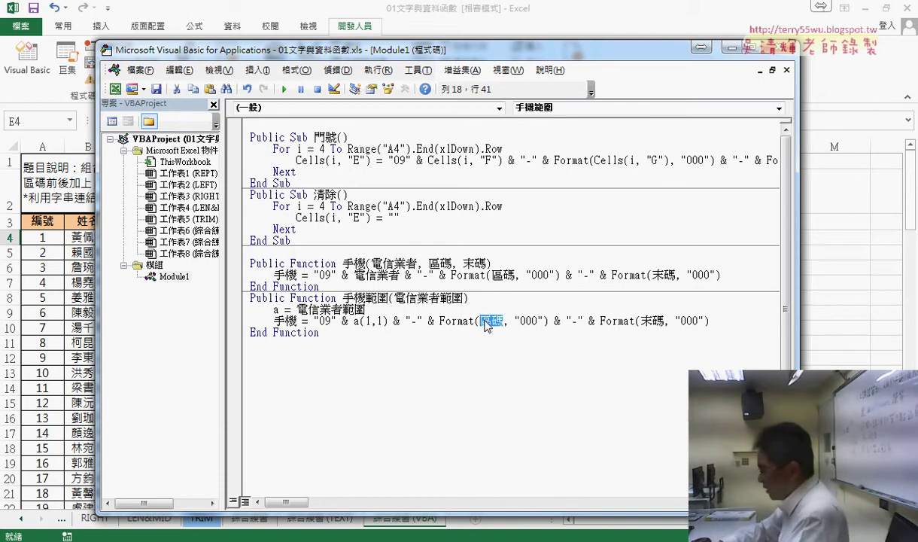
pyautogui.write('a(1')
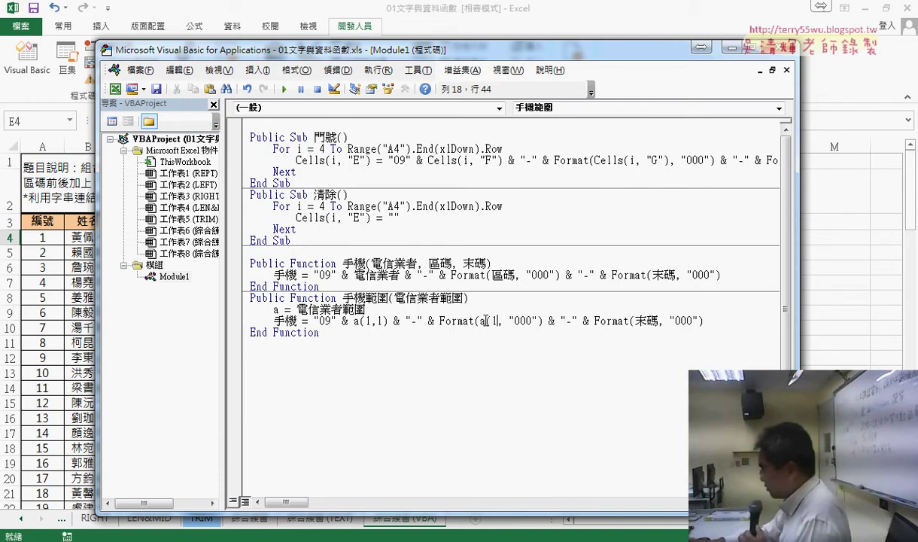
pyautogui.write(',2)')
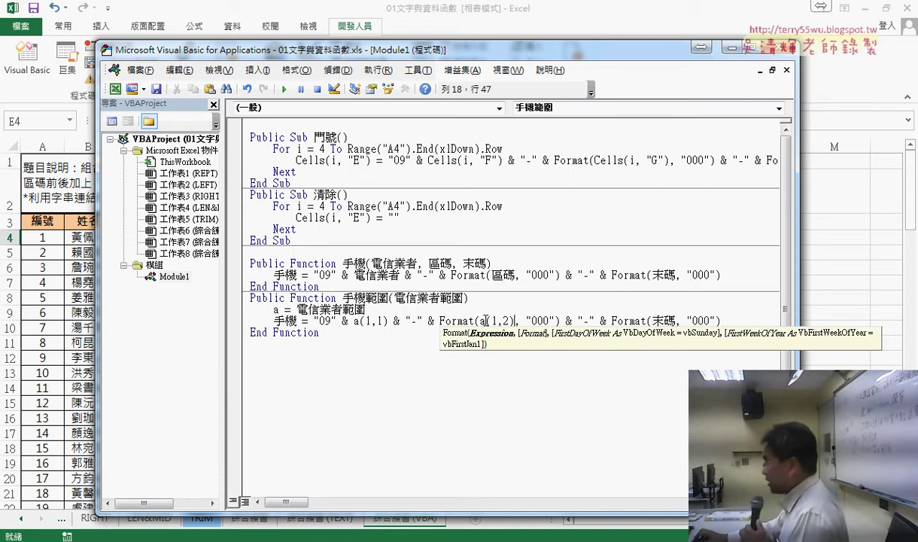
pyautogui.doubleClick(657, 321)
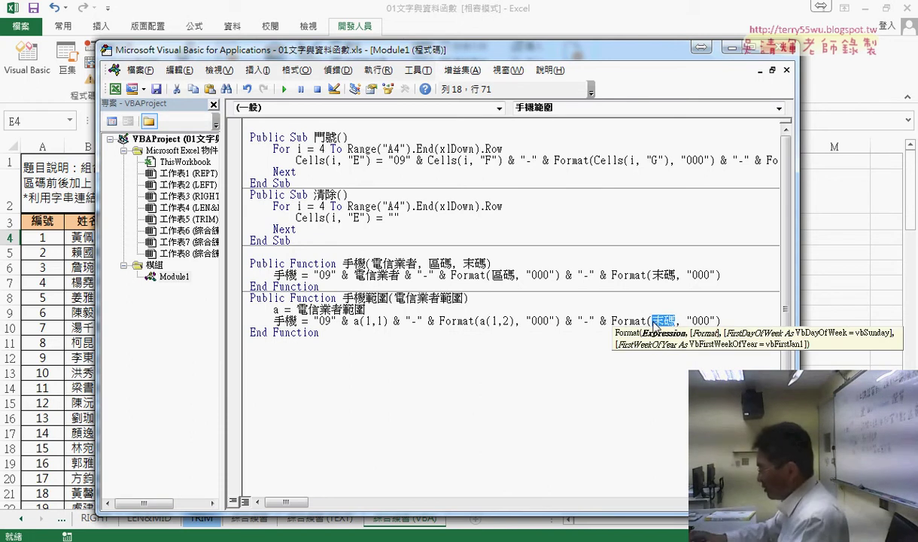
pyautogui.press('BackSpace')
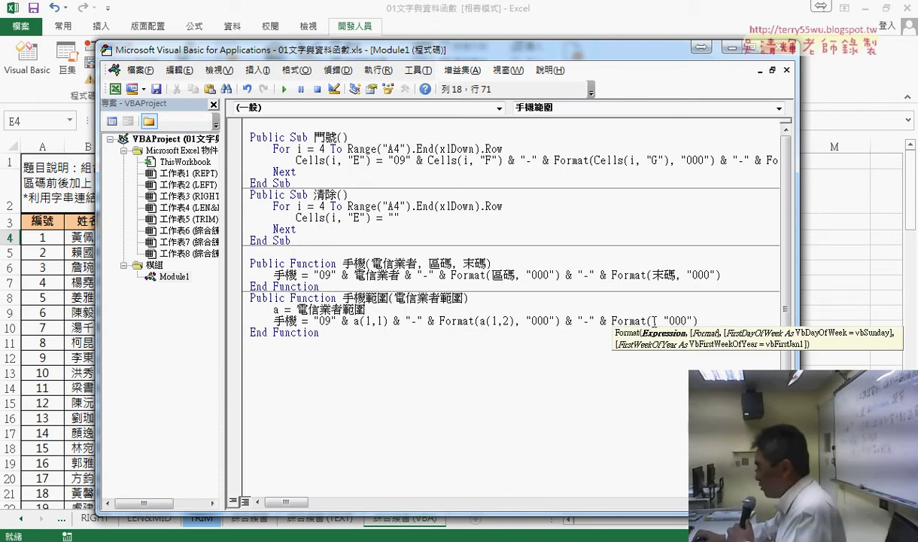
# Step: Fill the last Format call with a(1,3) by copying a(1,2) and changing its index
pyautogui.moveTo(515, 321); pyautogui.dragTo(480, 321)
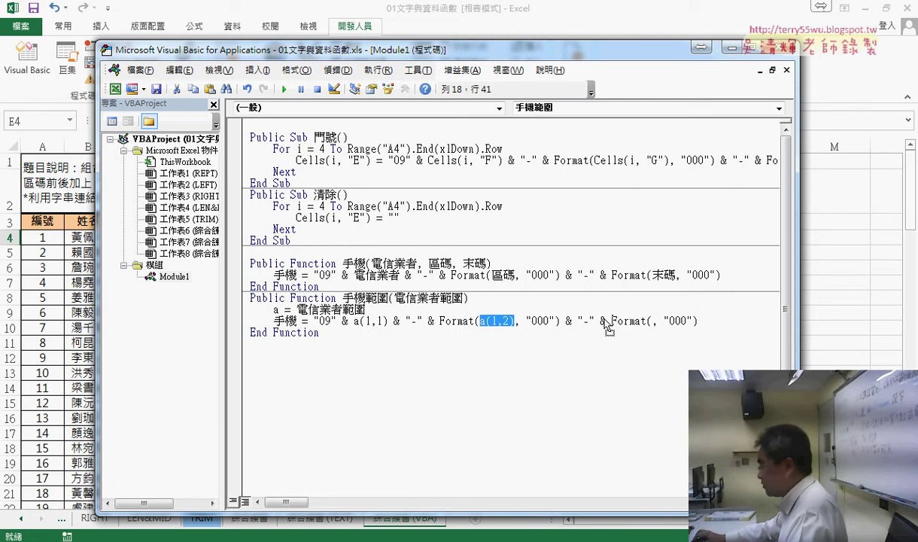
pyautogui.hotkey('ctrl', 'c')
pyautogui.click(640, 321)
pyautogui.hotkey('ctrl', 'v')
pyautogui.doubleClick(681, 322)
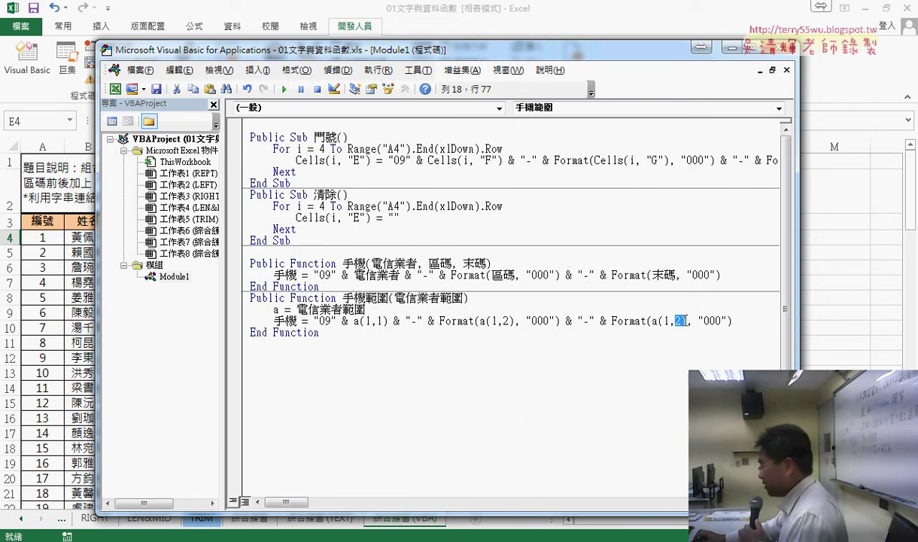
pyautogui.moveTo(683, 321); pyautogui.dragTo(675, 321)
pyautogui.write('3')
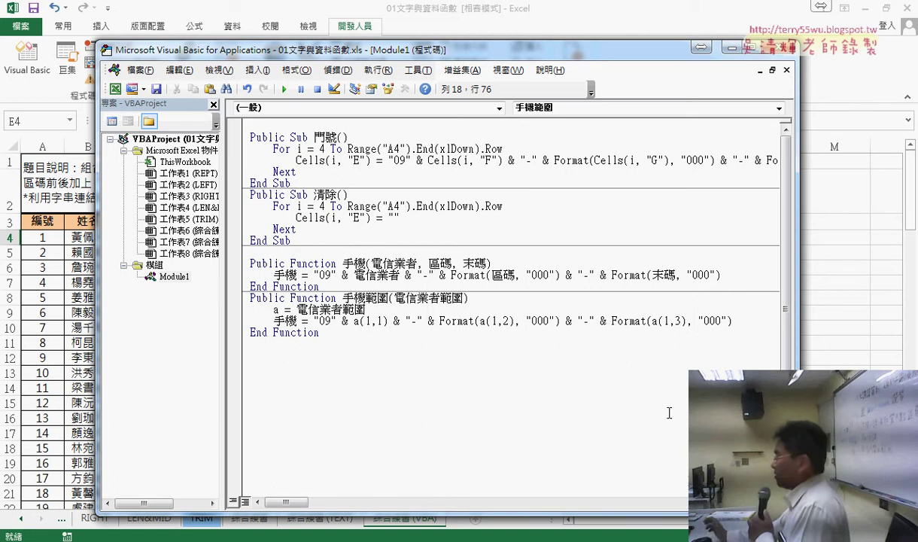
pyautogui.click(667, 411)
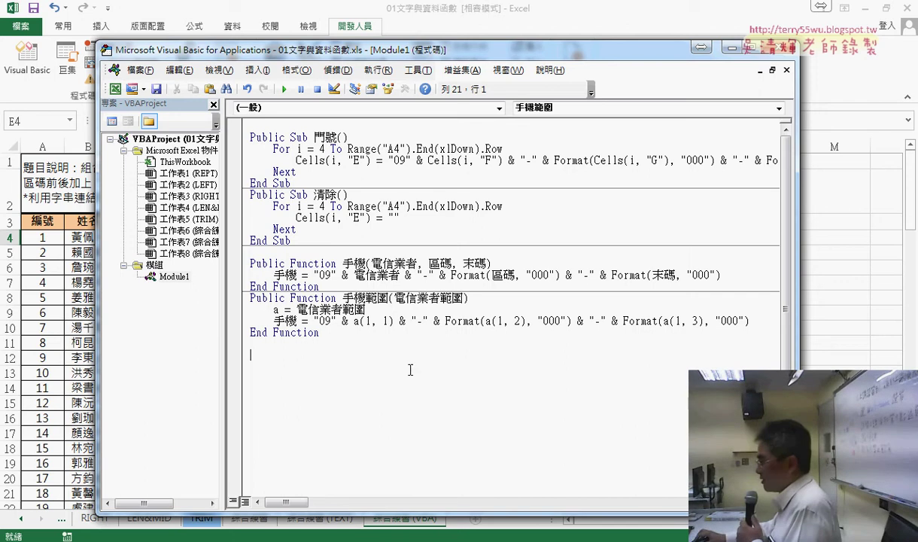
pyautogui.moveTo(303, 320); pyautogui.dragTo(280, 329)
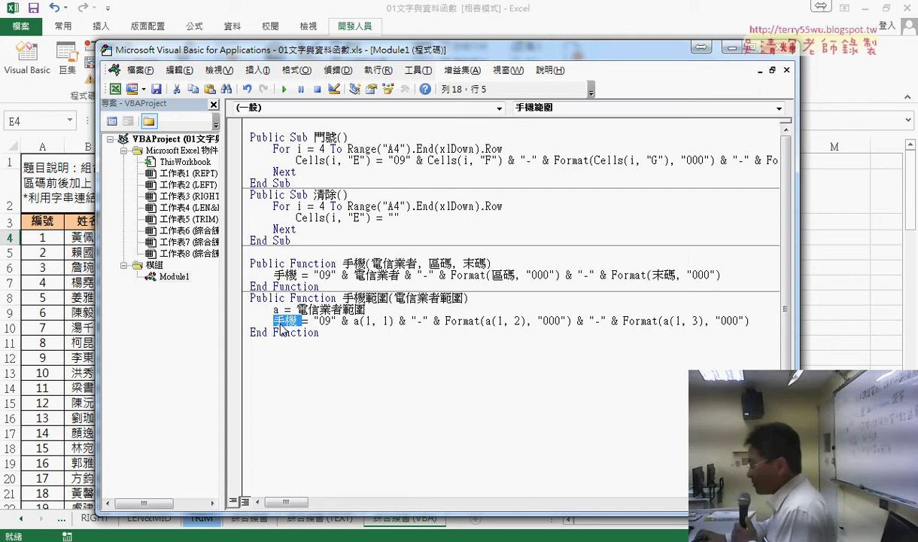
pyautogui.moveTo(388, 298); pyautogui.dragTo(342, 298)
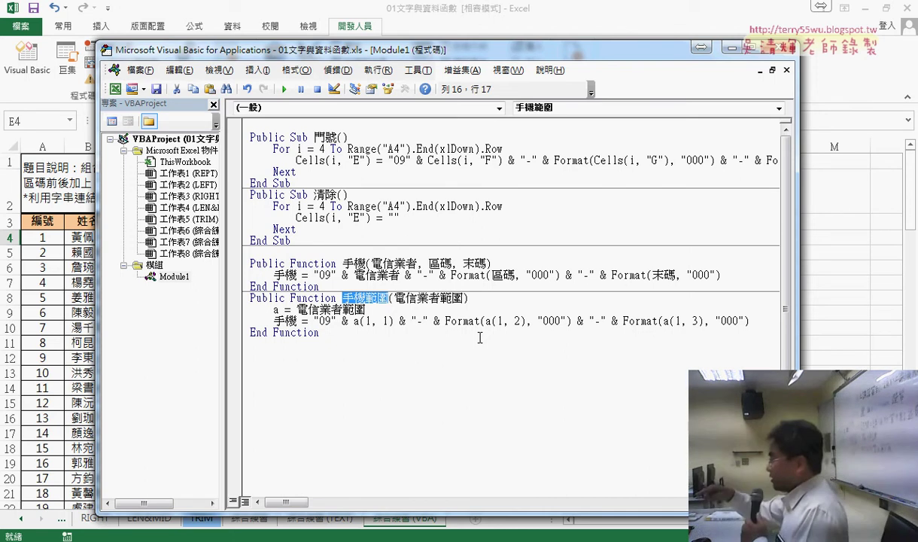
pyautogui.click(348, 298)
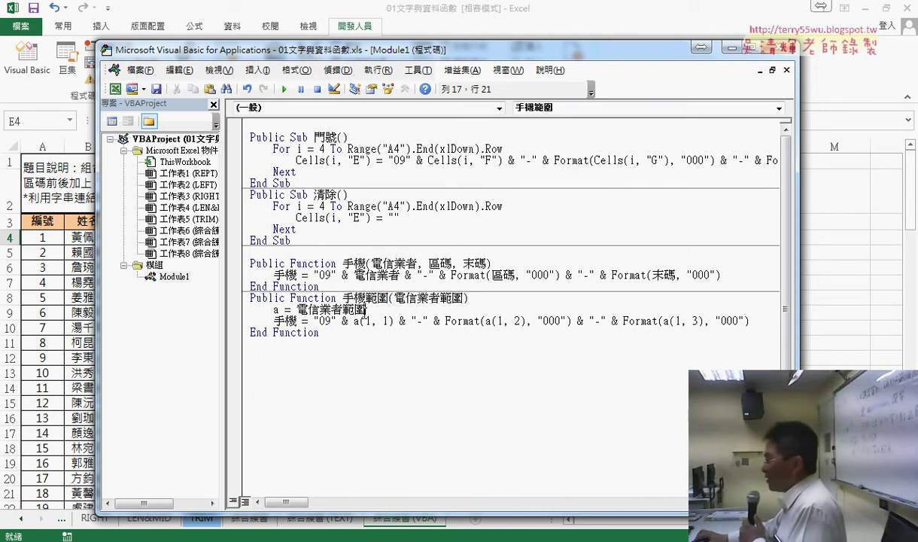
pyautogui.click(309, 264)
pyautogui.moveTo(242, 287); pyautogui.dragTo(243, 269)
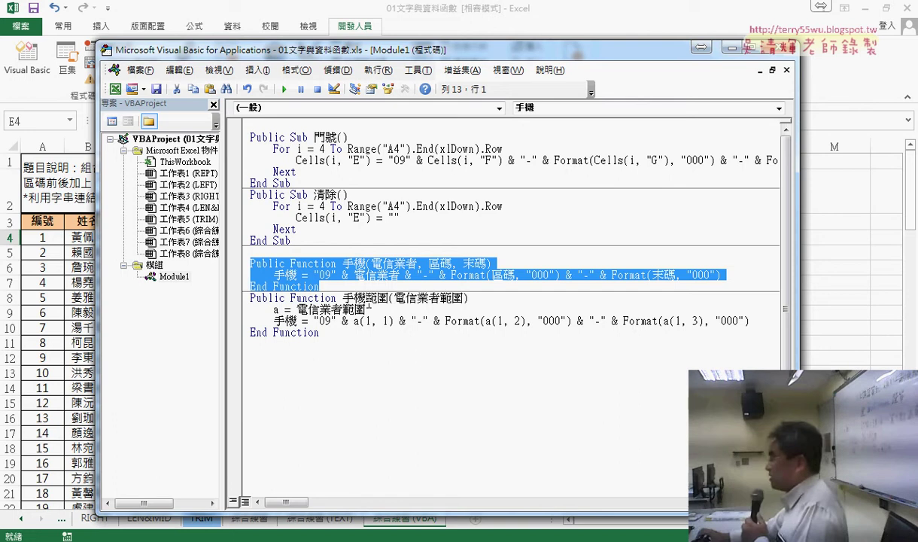
# Step: Change the result line to assign 手機範圍 =, then clear E4 back in the Excel sheet
pyautogui.click(390, 298)
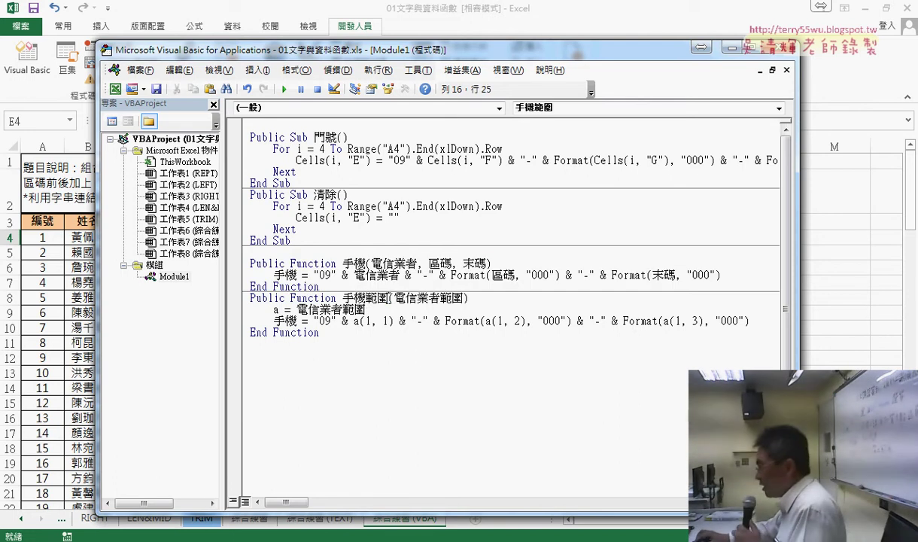
pyautogui.click(298, 320)
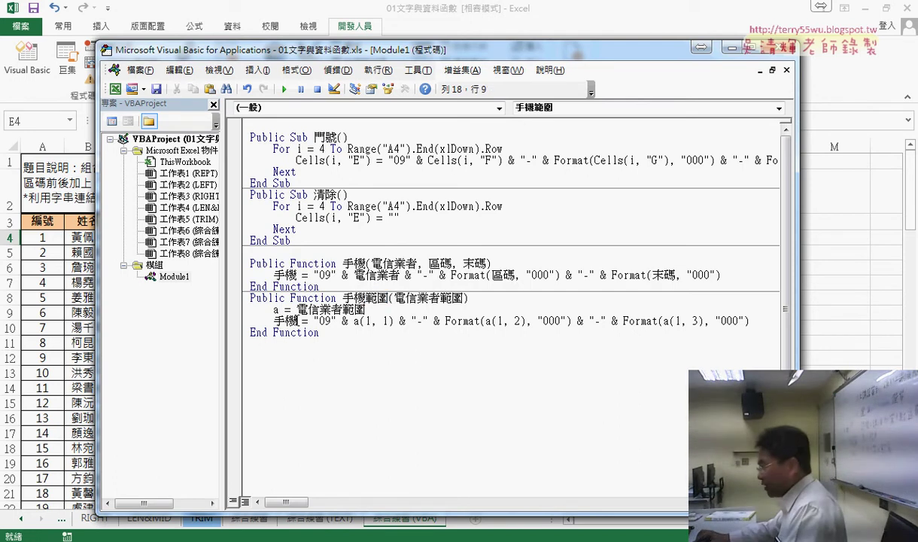
pyautogui.write('範圍')
pyautogui.click(419, 322)
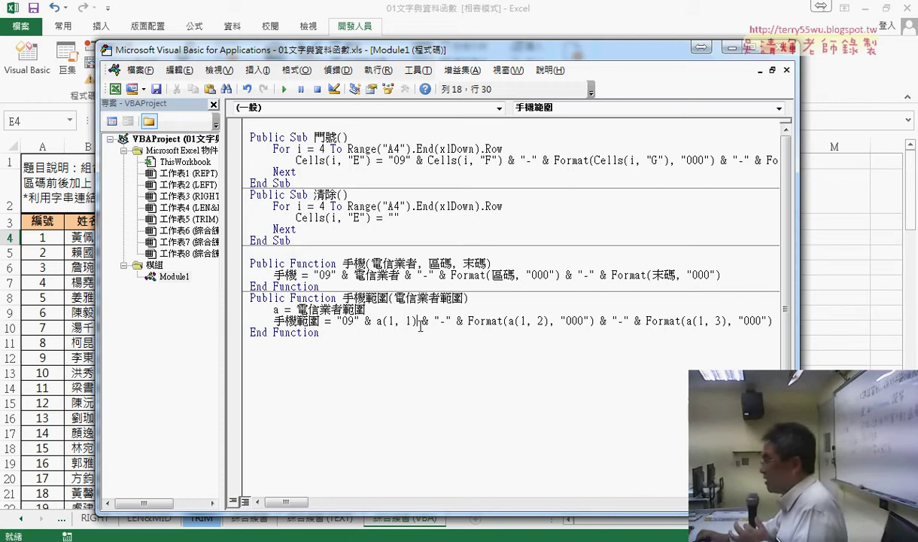
pyautogui.click(364, 299)
pyautogui.moveTo(324, 321); pyautogui.dragTo(274, 321)
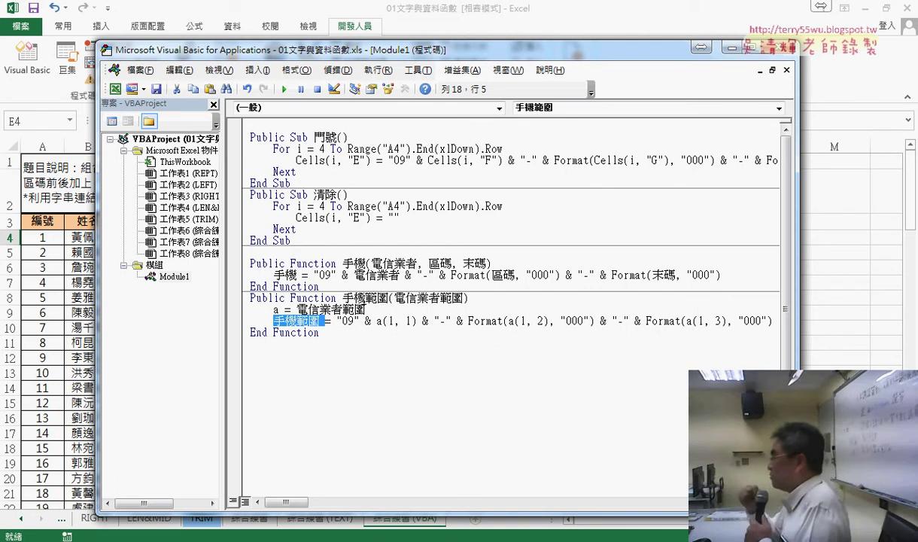
pyautogui.click(559, 15)
pyautogui.press('Delete')
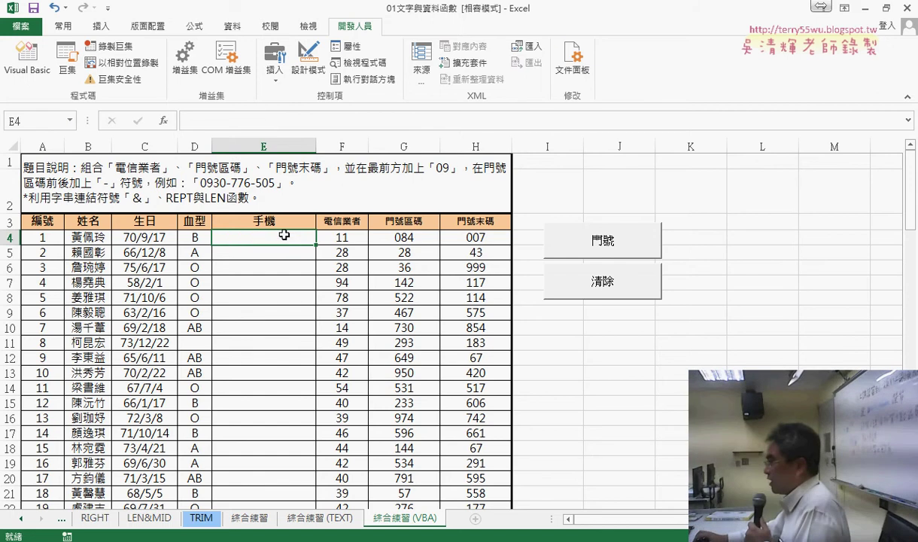
# Step: Enter =手機範圍(F4:H4) in E4 via Insert Function and fill it down the 手機 column
pyautogui.click(164, 122)
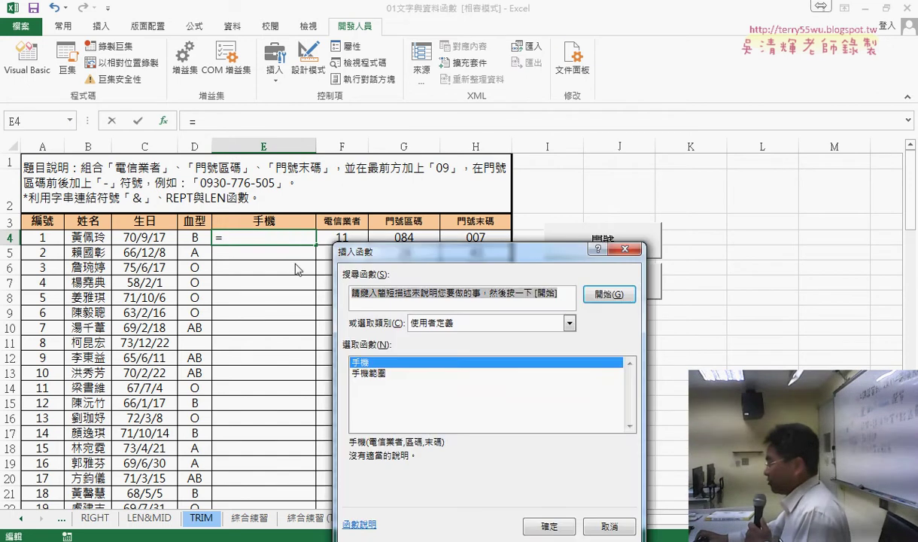
pyautogui.click(372, 373)
pyautogui.click(550, 526)
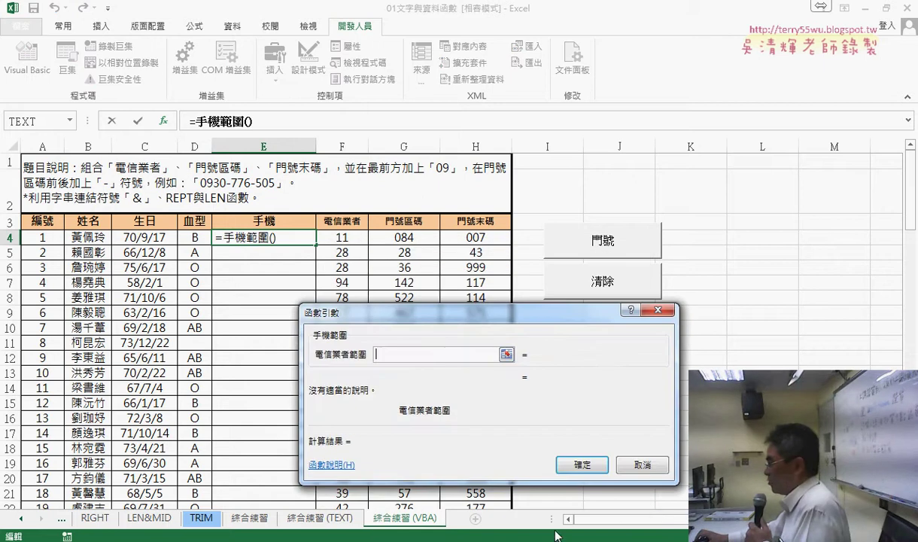
pyautogui.moveTo(343, 237); pyautogui.dragTo(475, 237)
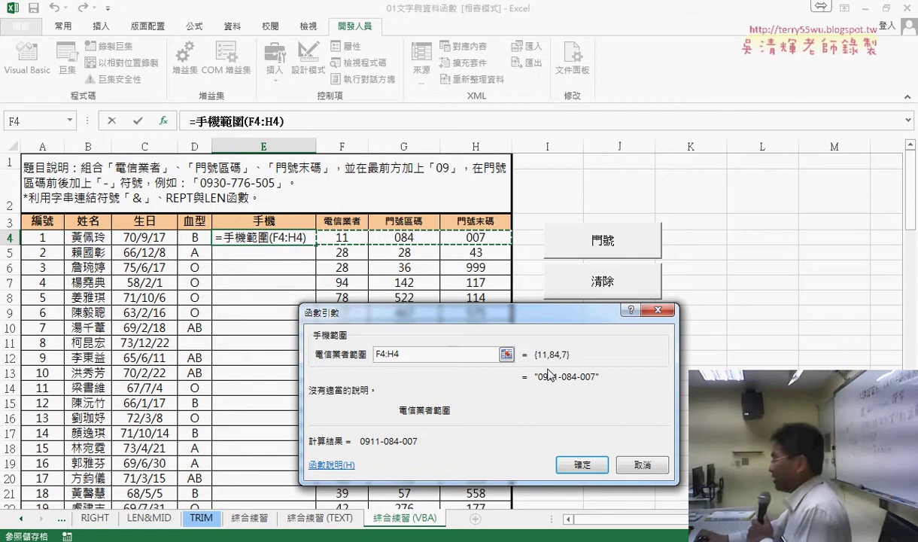
pyautogui.click(582, 464)
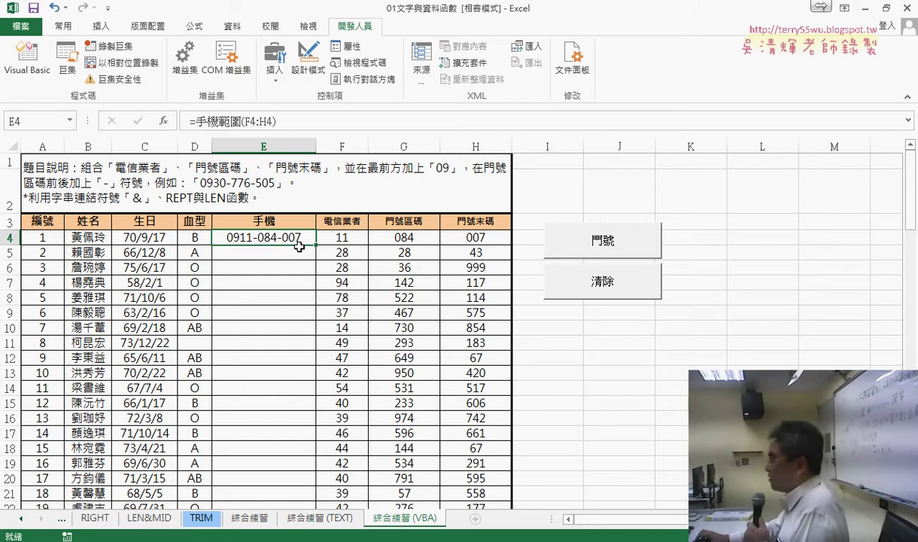
pyautogui.doubleClick(316, 245)
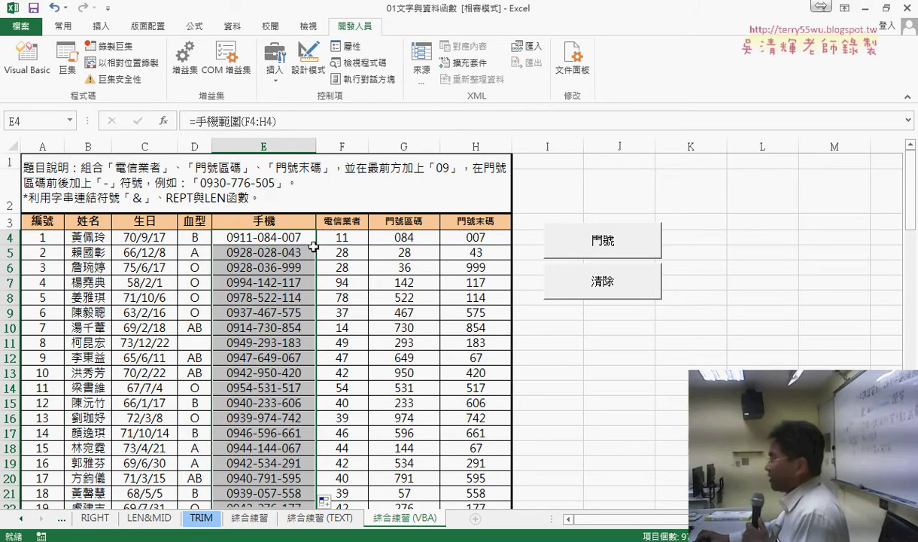
pyautogui.click(267, 237)
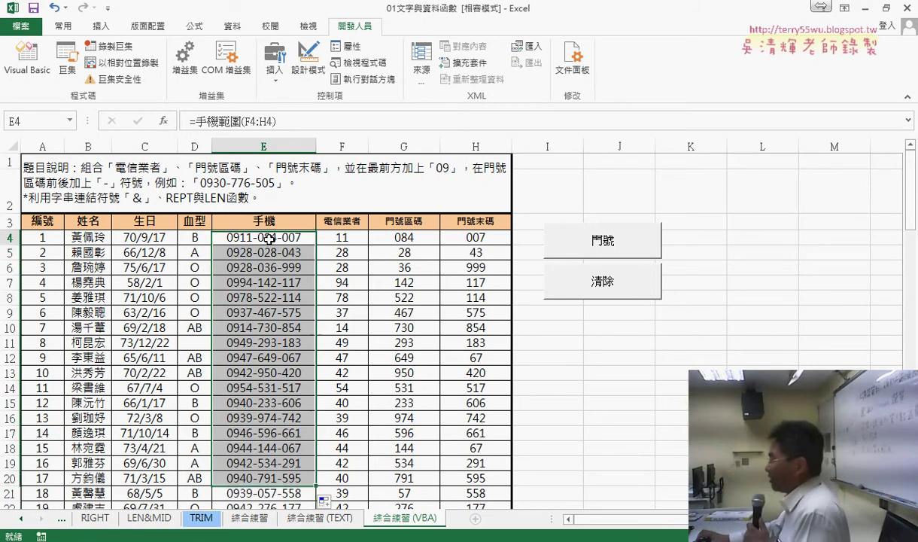
# Step: Inspect E4's REPT and LEN formula on the 綜合練習 sheet without changing it
pyautogui.click(251, 524)
pyautogui.click(260, 237)
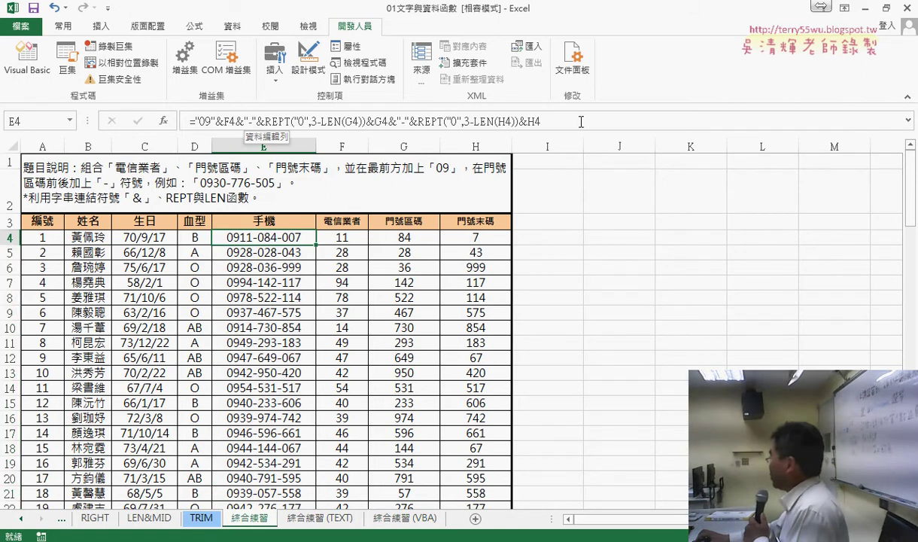
pyautogui.click(426, 117)
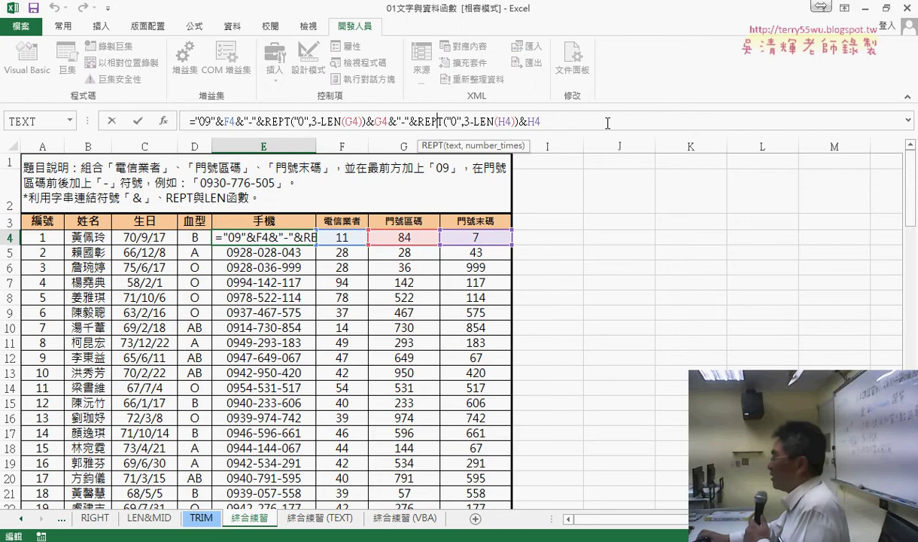
pyautogui.click(112, 121)
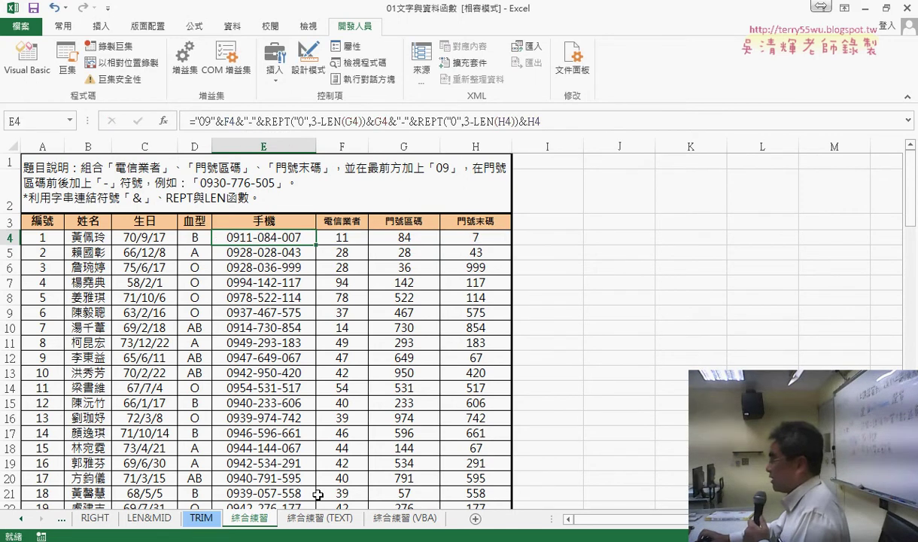
# Step: On 綜合練習 (VBA), empty 手機 with 清除, regenerate it with 門號, and compare with 綜合練習
pyautogui.click(398, 517)
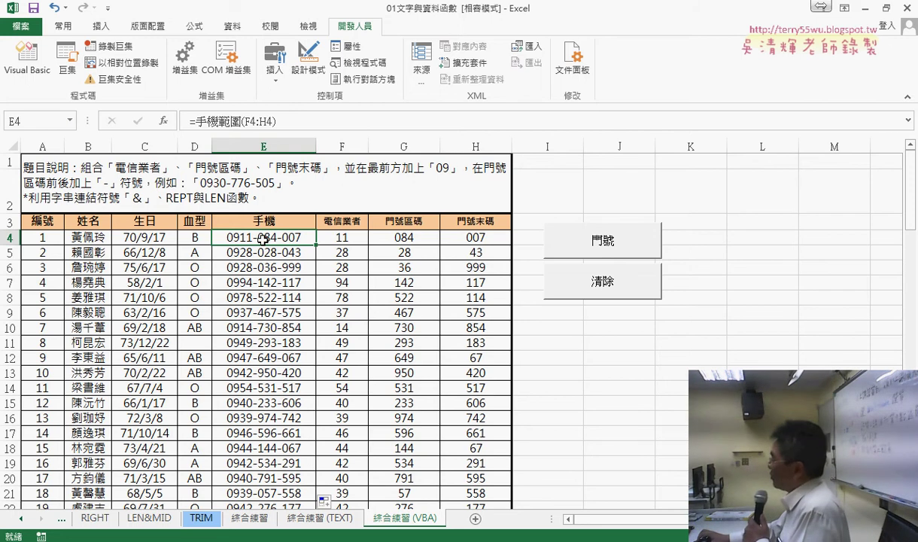
pyautogui.click(557, 274)
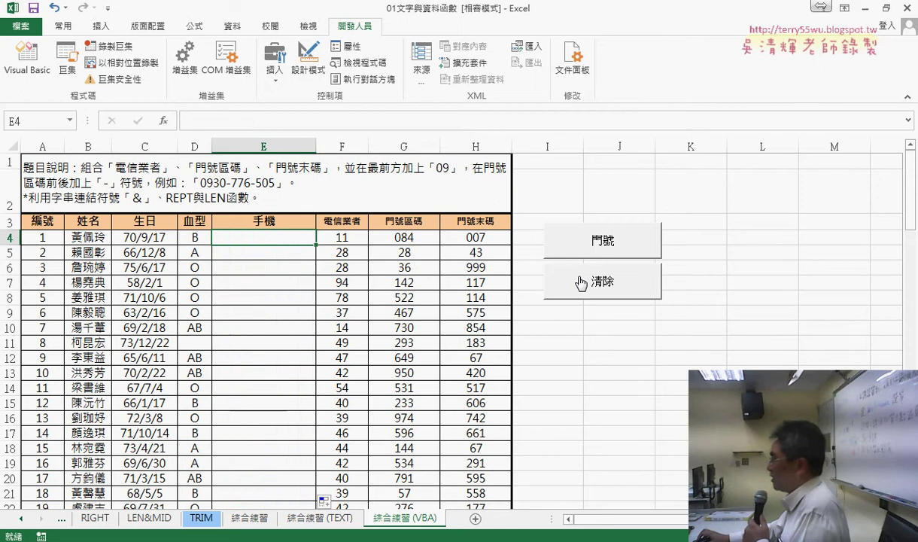
pyautogui.click(596, 244)
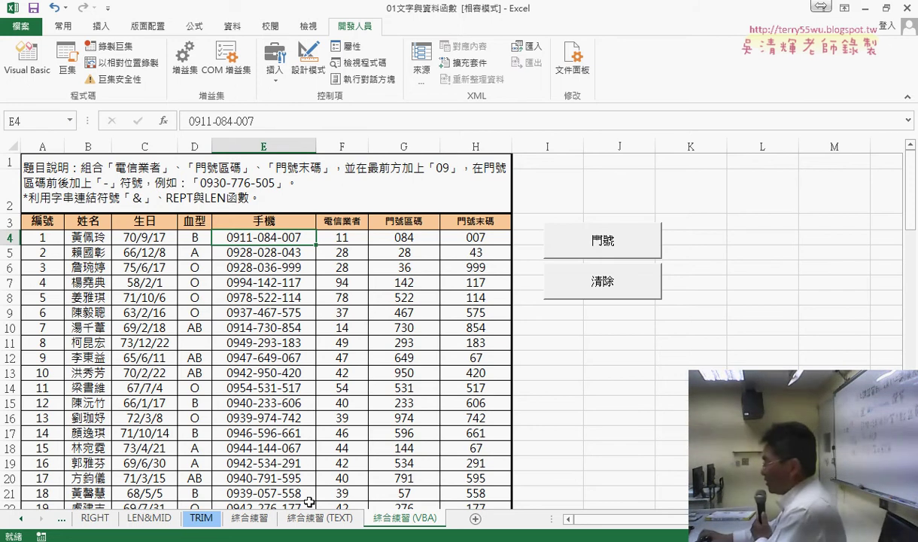
pyautogui.click(256, 520)
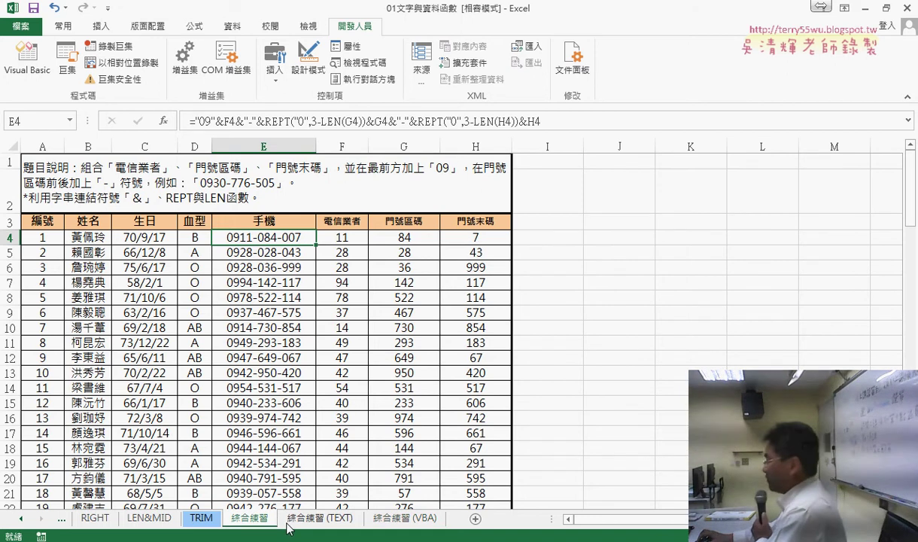
pyautogui.hotkey('ctrl', 'pagedown')
pyautogui.hotkey('ctrl', 'pagedown')
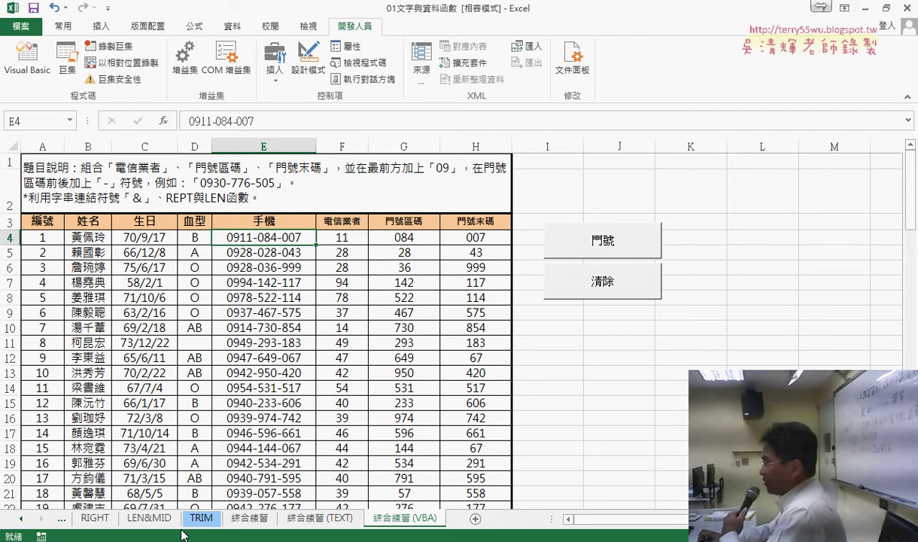
# Step: Bring up the 01_文字與資料函數程式碼 Google Doc at the top of page 1, then return to the Drive folder listing
pyautogui.moveTo(183, 535)
pyautogui.click(143, 466)
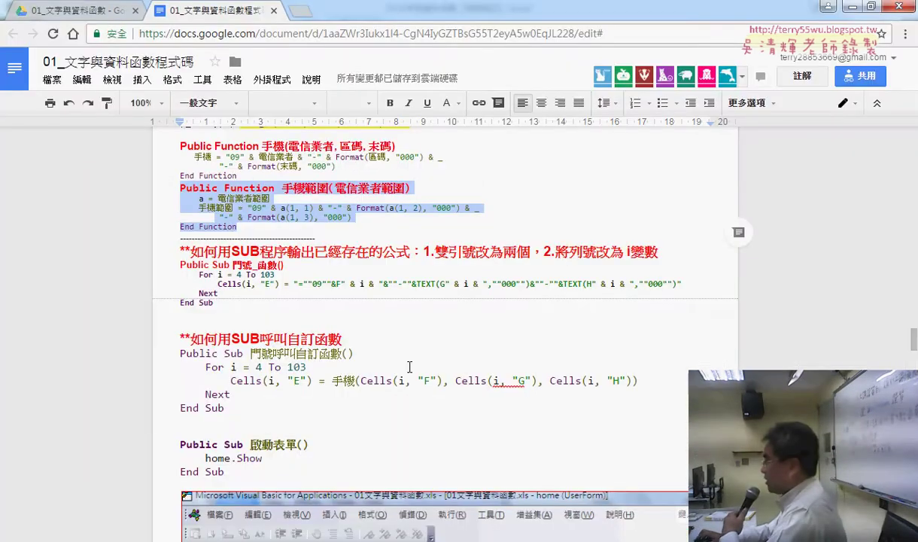
pyautogui.scroll(3, 409, 367)
pyautogui.scroll(6, 452, 346)
pyautogui.scroll(5, 505, 326)
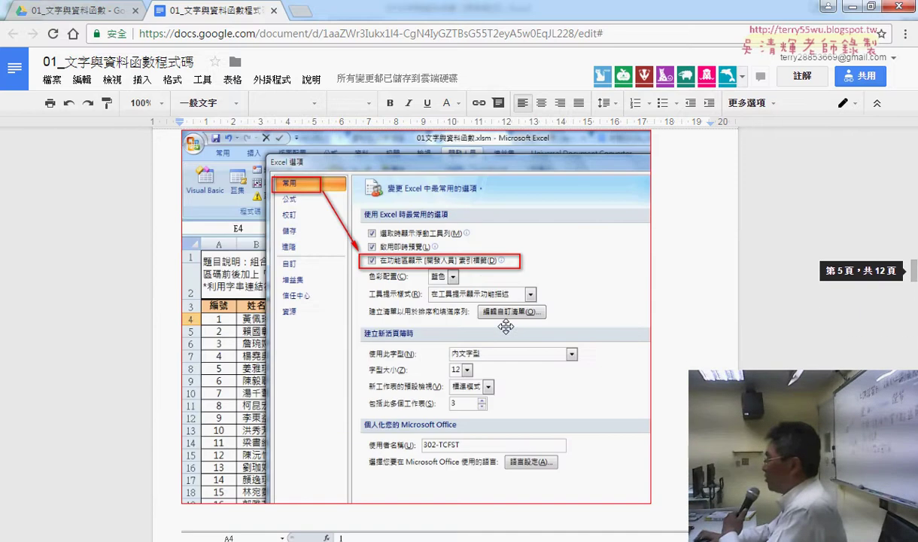
pyautogui.scroll(5, 506, 326)
pyautogui.scroll(5, 505, 326)
pyautogui.scroll(5, 506, 325)
pyautogui.scroll(5, 506, 326)
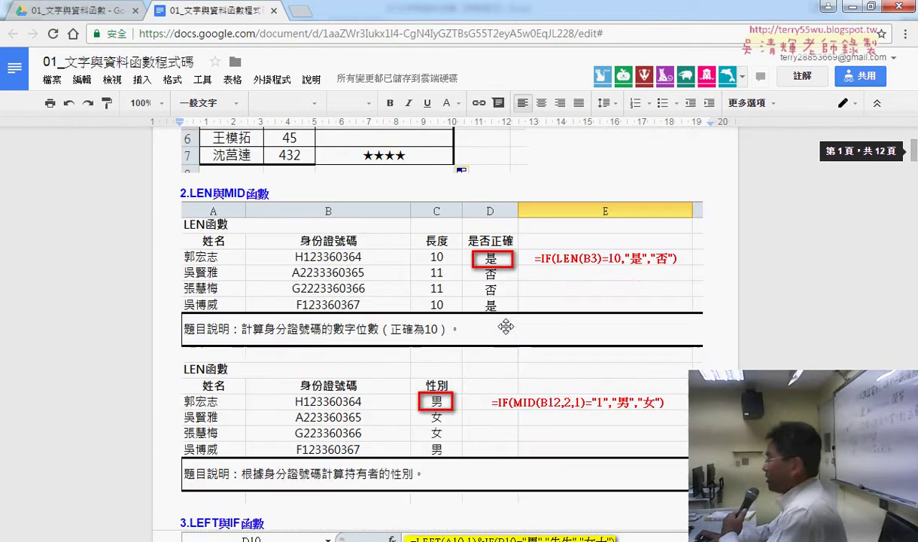
pyautogui.scroll(3, 506, 326)
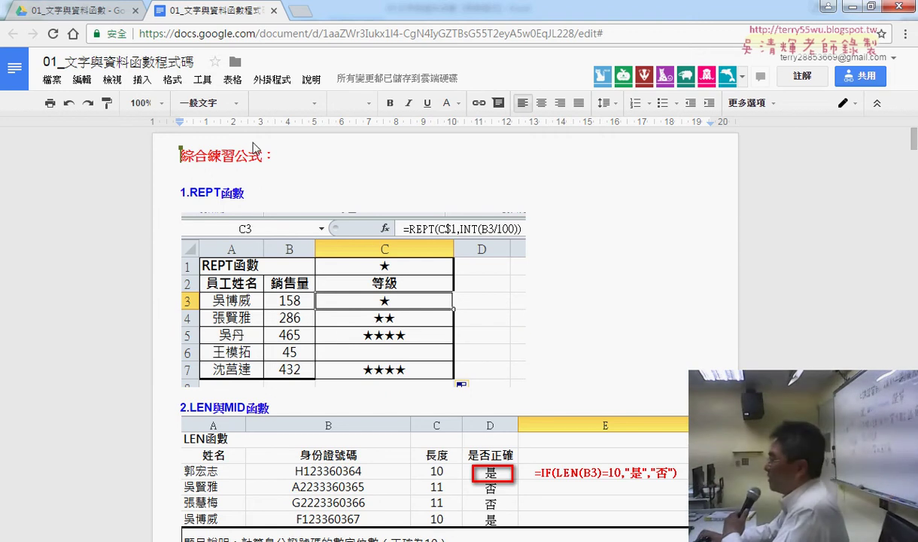
pyautogui.click(92, 12)
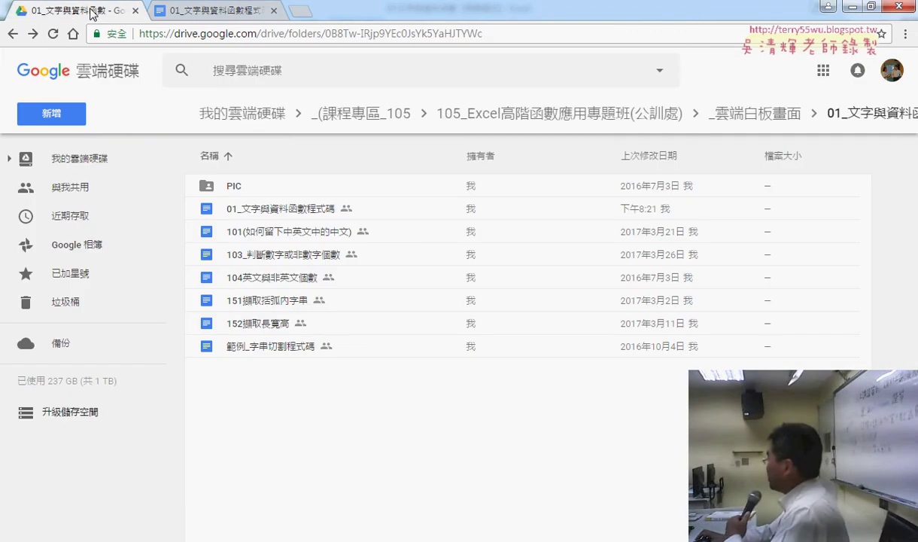
# Step: Browse from _雲端白板畫面 into the 02_邏輯函數 folder and select its 程式碼.docx file
pyautogui.click(13, 34)
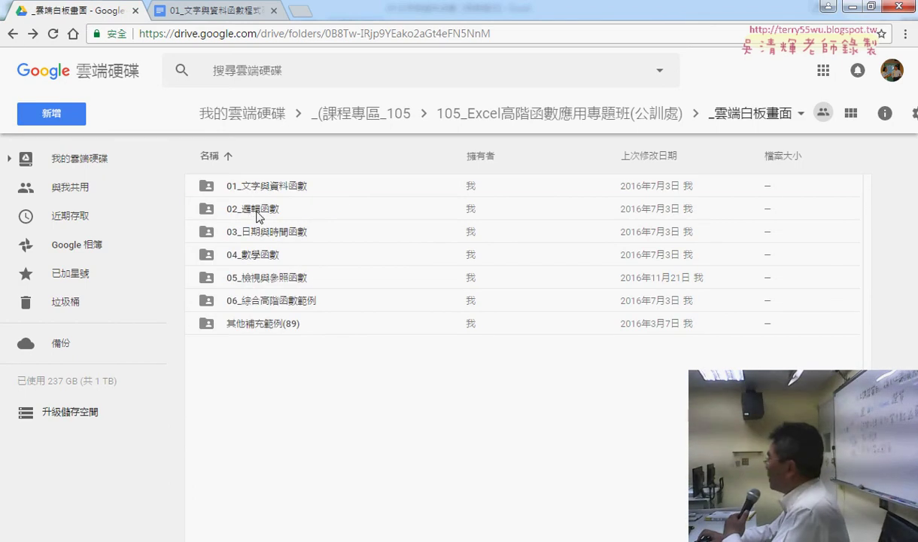
pyautogui.click(258, 216)
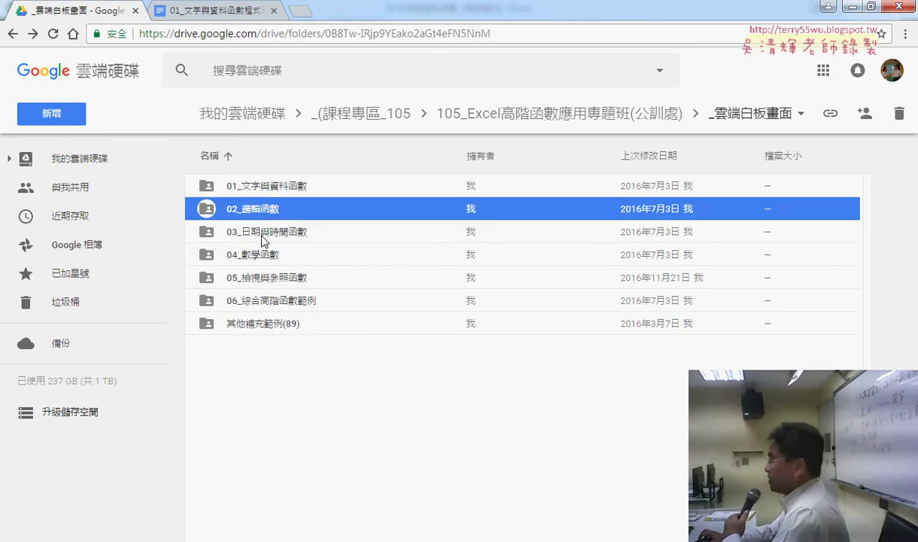
pyautogui.click(263, 239)
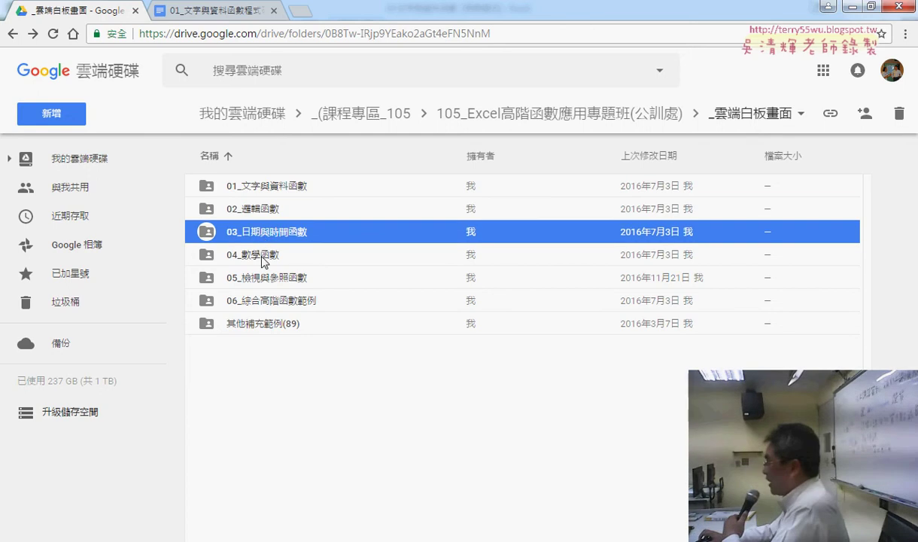
pyautogui.doubleClick(274, 211)
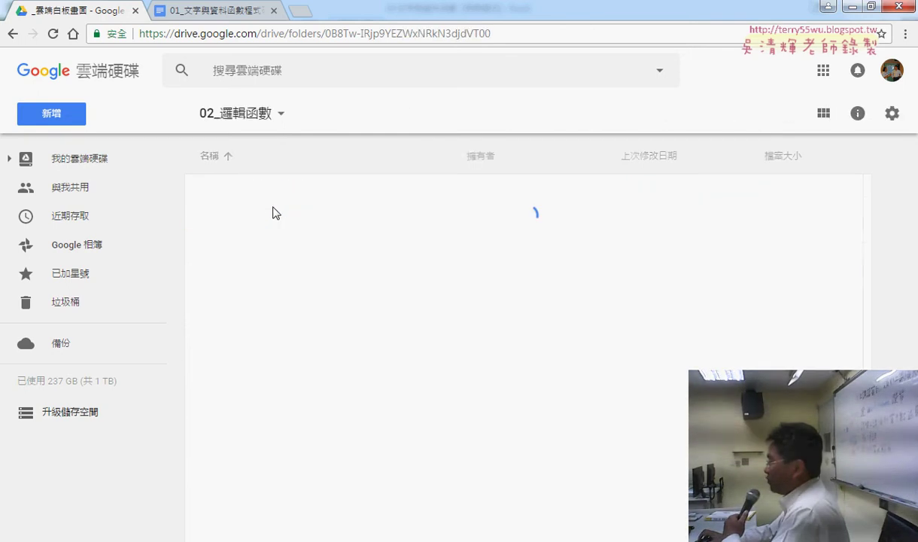
pyautogui.click(272, 279)
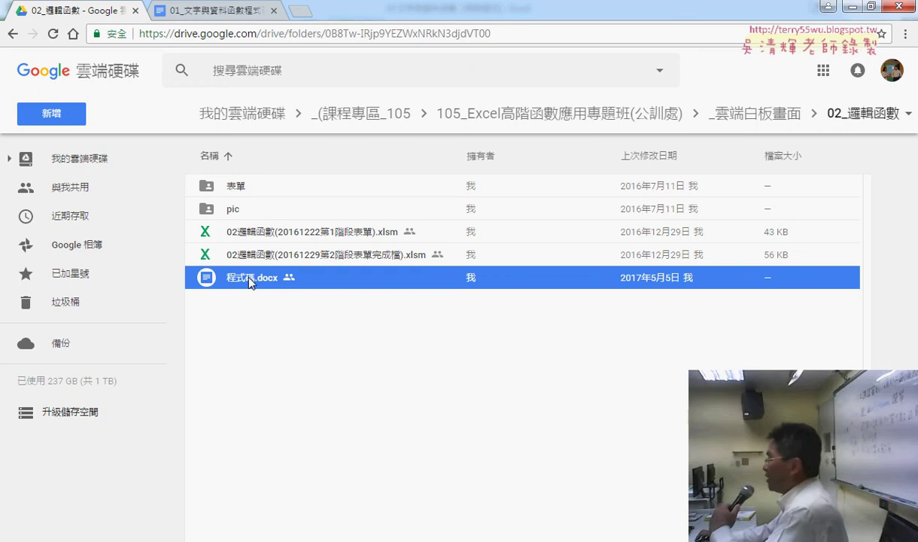
# Step: Go back to _雲端白板畫面, enter 01_文字與資料函數, and open the 151擷取括弧內字串 document
pyautogui.click(9, 38)
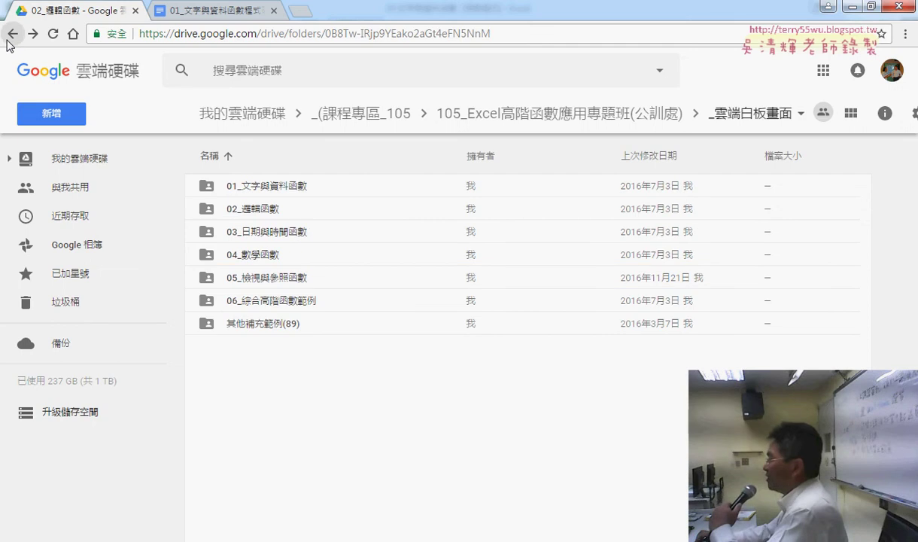
pyautogui.click(248, 211)
pyautogui.doubleClick(248, 186)
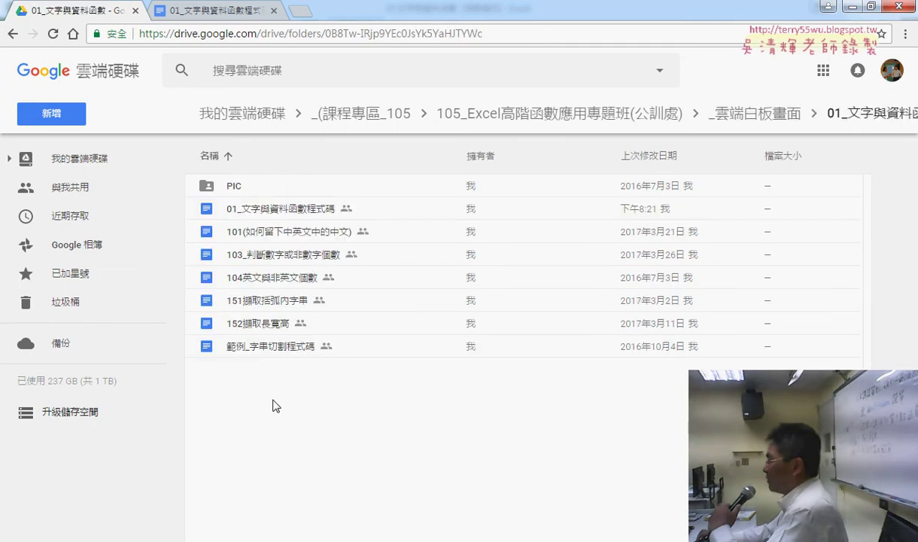
pyautogui.moveTo(274, 406); pyautogui.dragTo(275, 235)
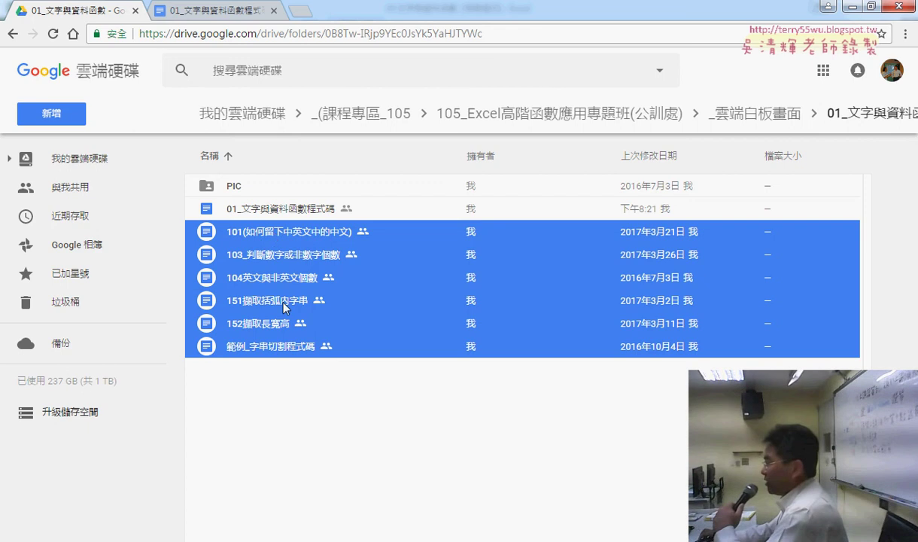
pyautogui.click(252, 301)
pyautogui.doubleClick(252, 304)
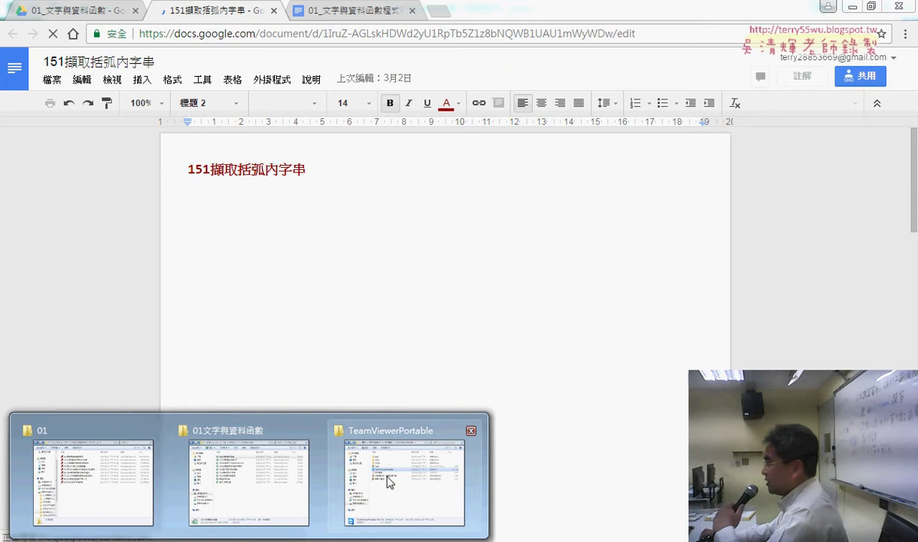
# Step: In the 01文字與資料函數 Explorer folder, select the 151擷取括弧中字串 workbook
pyautogui.click(216, 483)
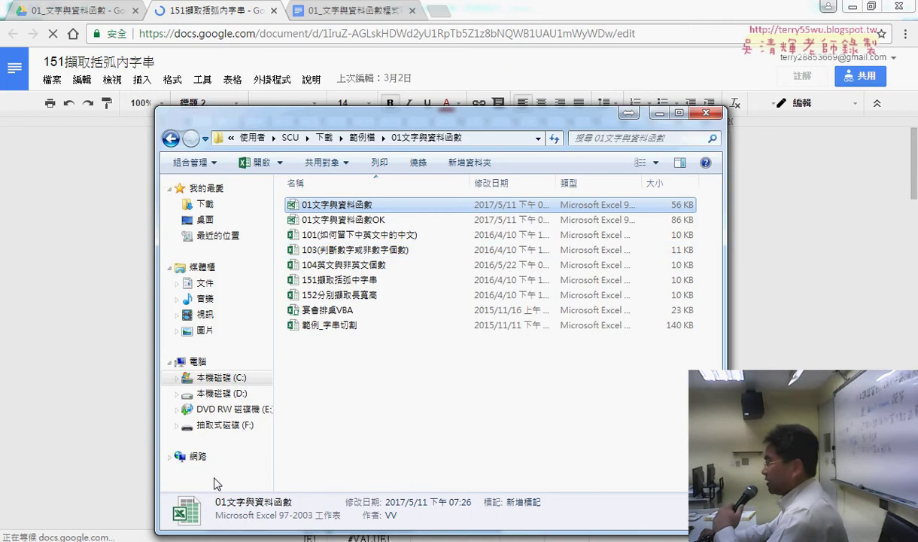
pyautogui.click(325, 282)
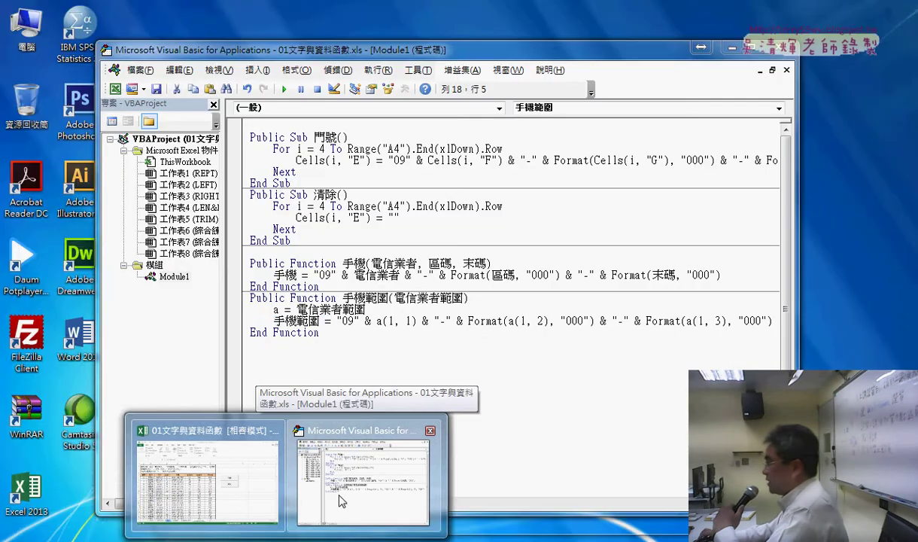
pyautogui.click(350, 481)
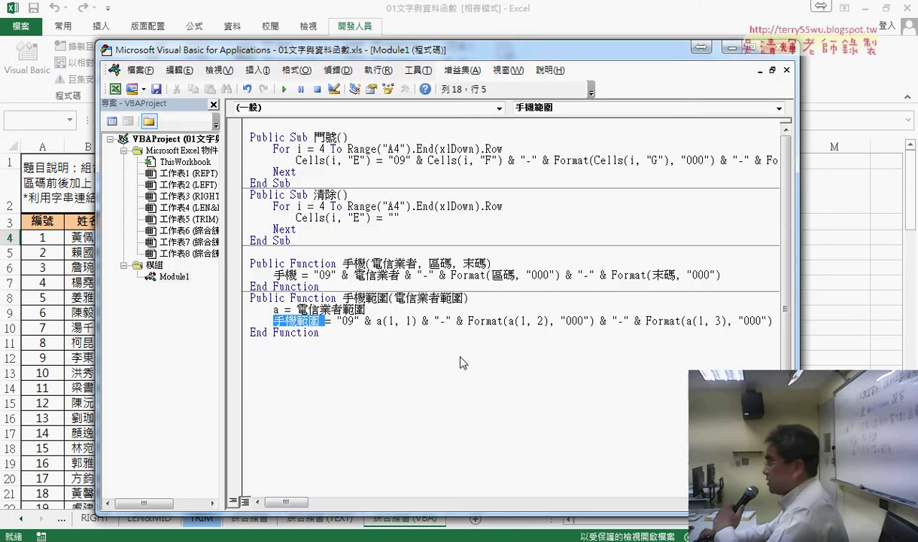
pyautogui.click(462, 363)
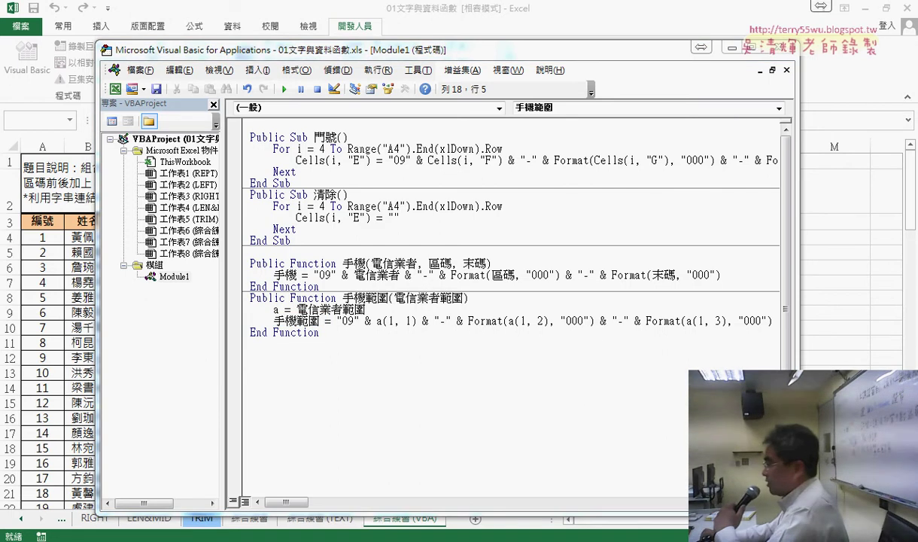
pyautogui.moveTo(286, 537)
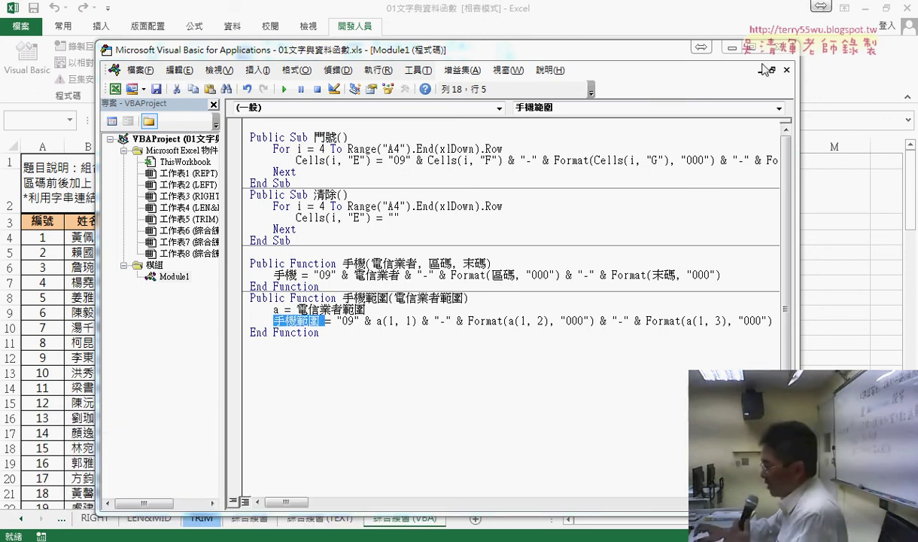
pyautogui.click(276, 532)
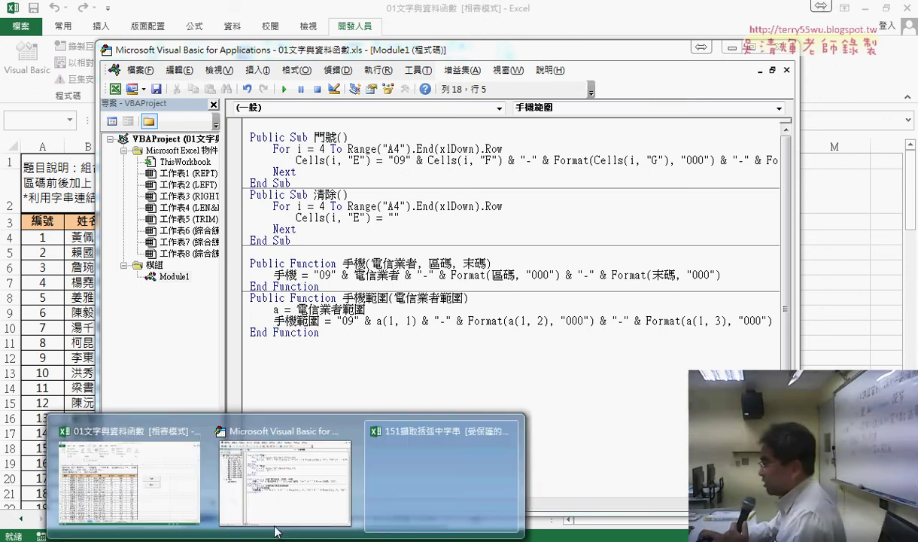
pyautogui.click(277, 526)
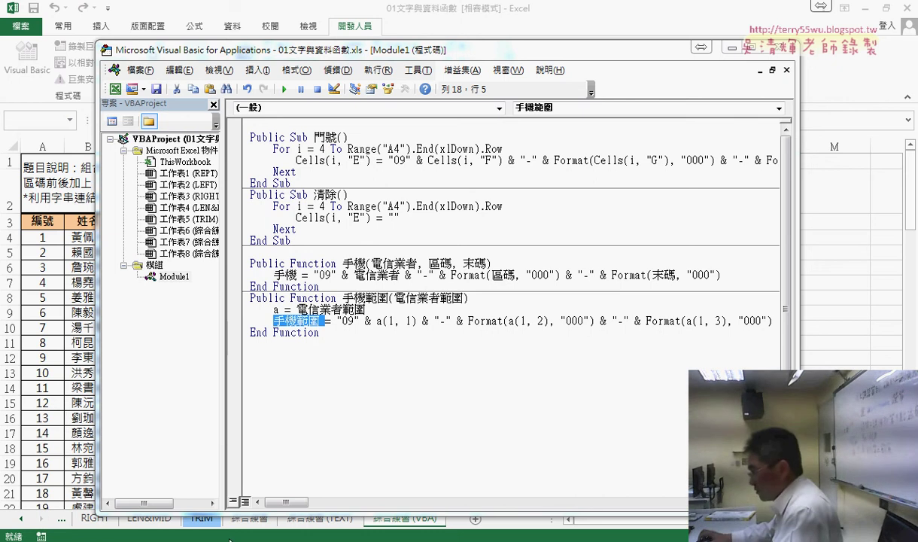
pyautogui.hotkey('alt', 'Tab')
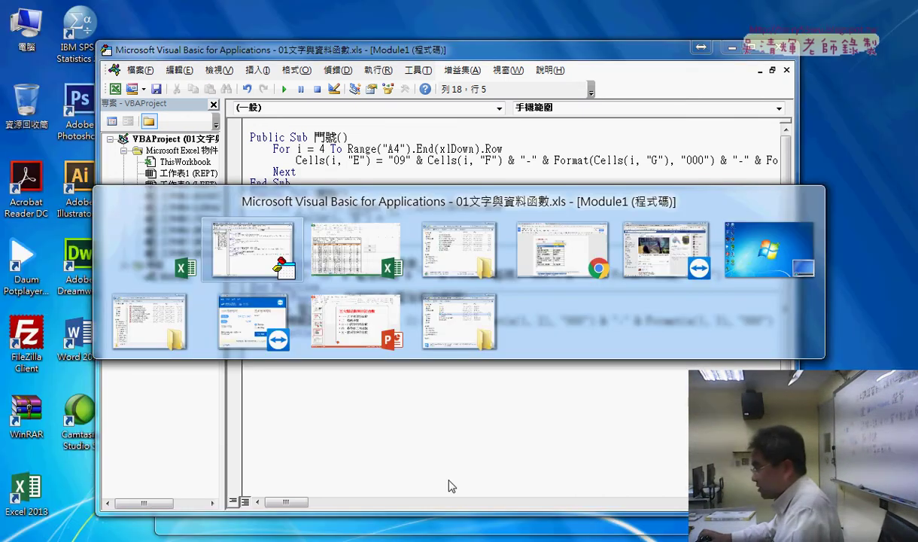
pyautogui.hotkey('alt', 'Tab')
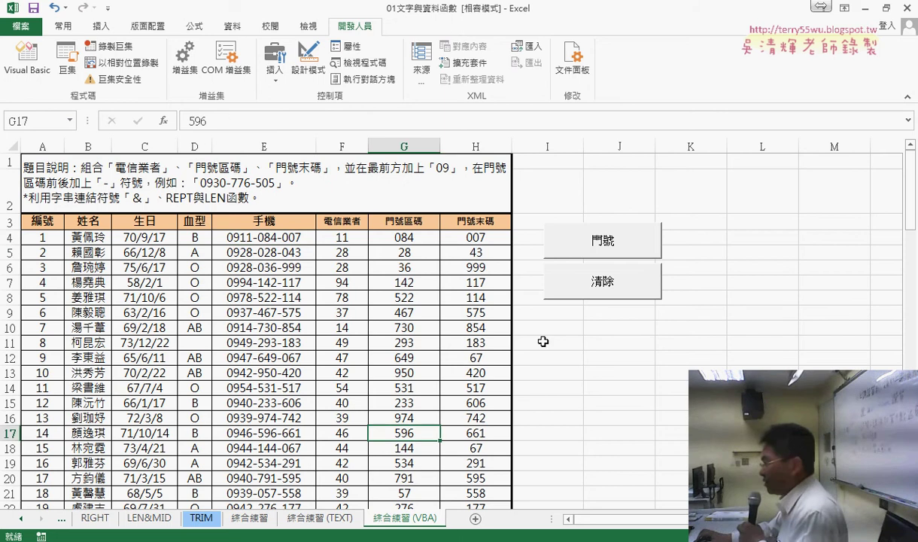
# Step: Clear the 手機 phone numbers, close the workbook without saving, and bring up the 151擷取括弧中字串 workbook
pyautogui.click(587, 280)
pyautogui.click(624, 352)
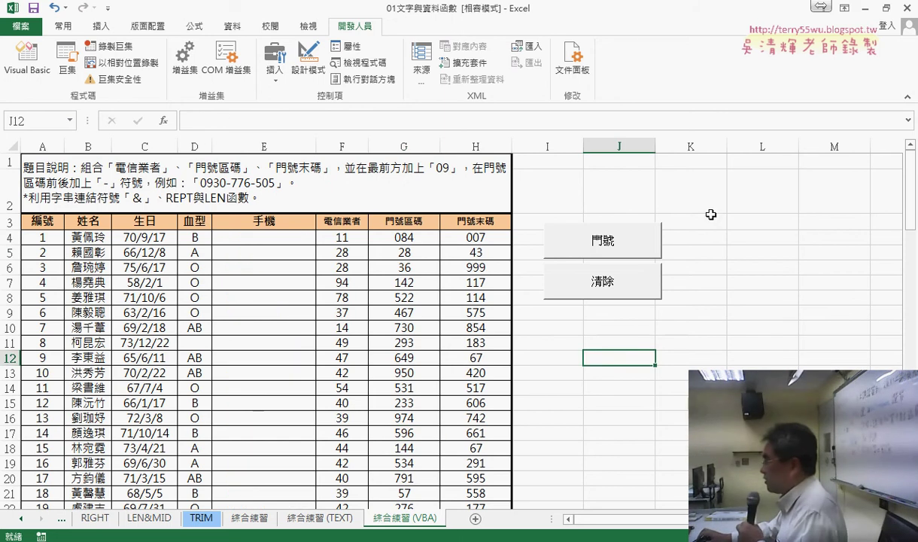
pyautogui.click(907, 7)
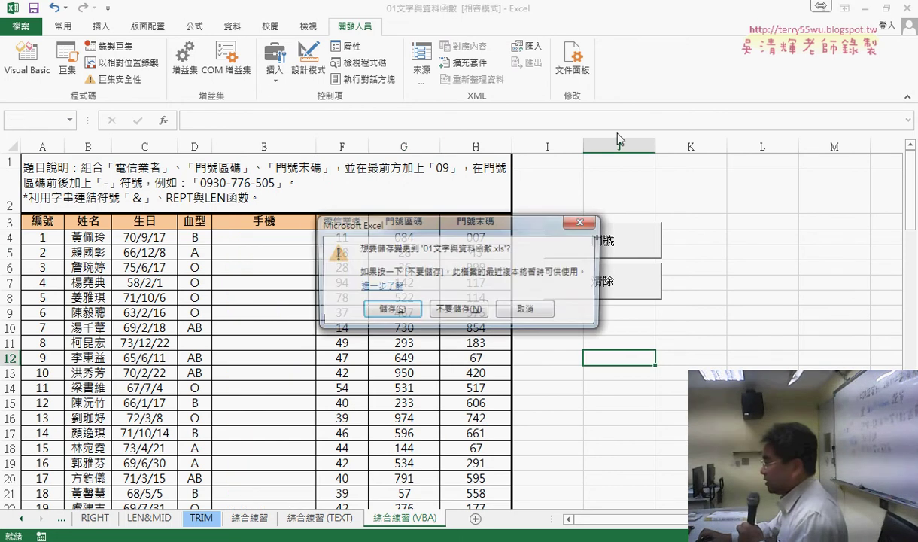
pyautogui.click(454, 312)
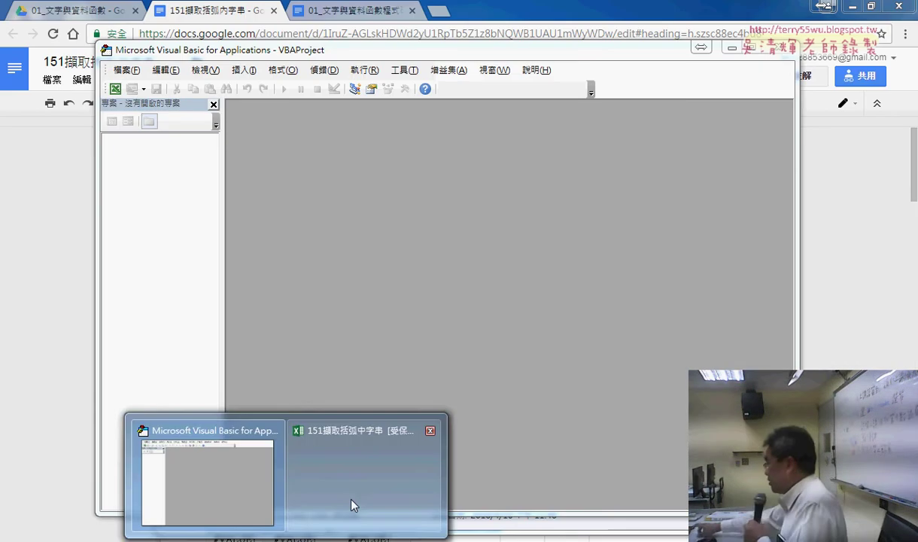
pyautogui.click(354, 505)
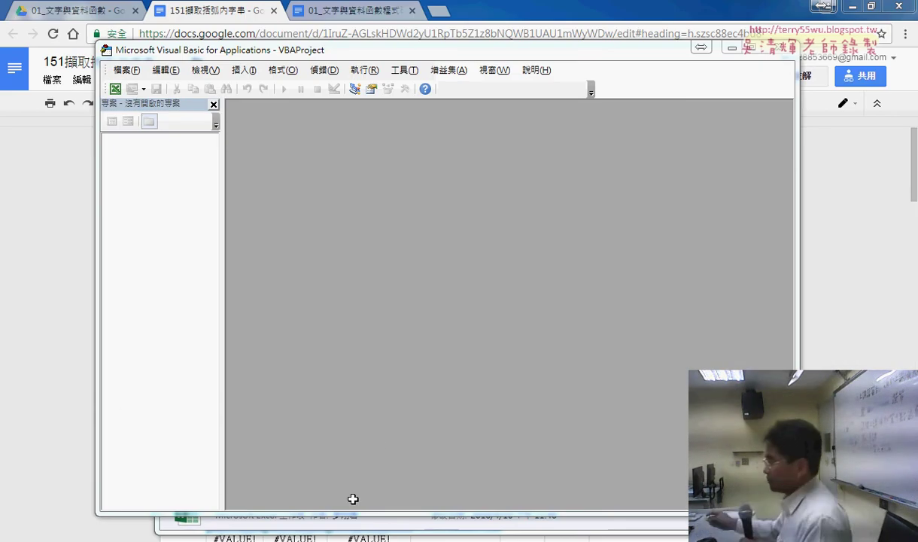